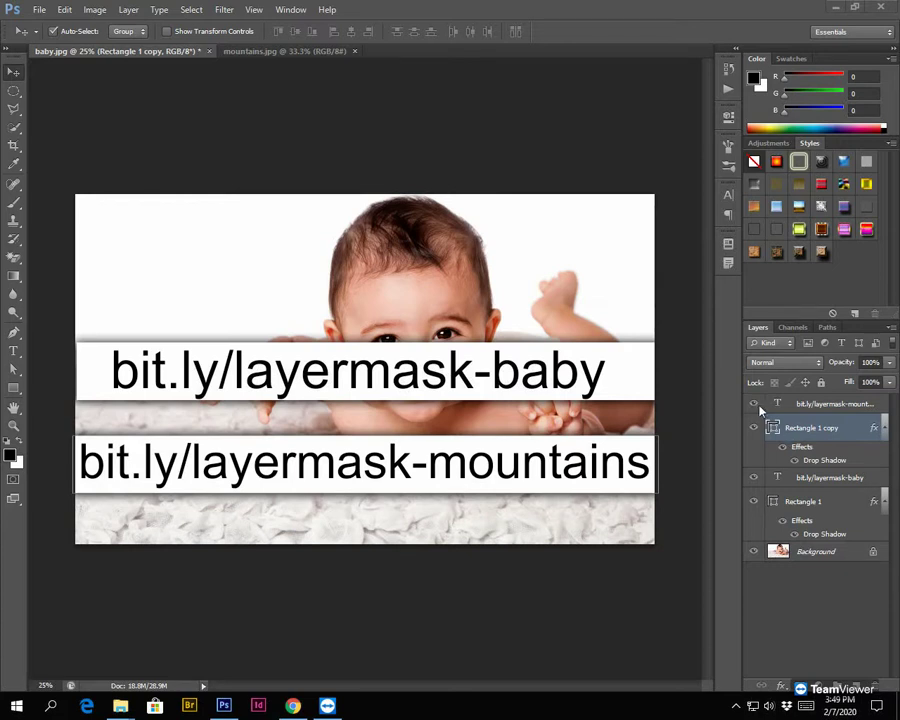
# Delete the two link text layers and their rectangle layers from baby.jpg, and check the mountains.jpg document before returning to baby.jpg.
pyautogui.click(810, 404)
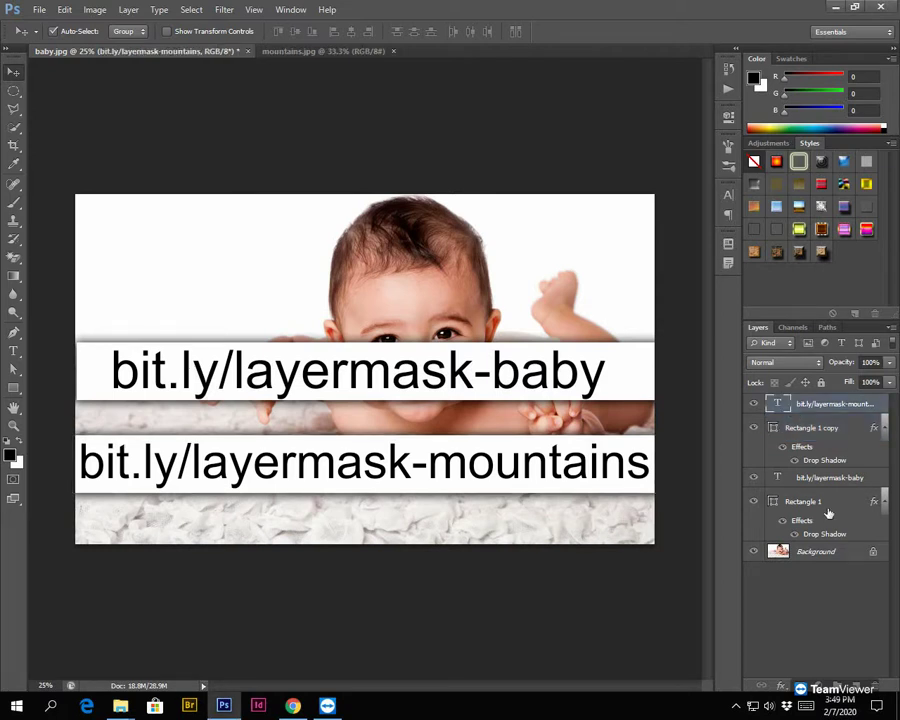
pyautogui.keyDown('shift'); pyautogui.click(816, 501); pyautogui.keyUp('shift')
pyautogui.press('Delete')
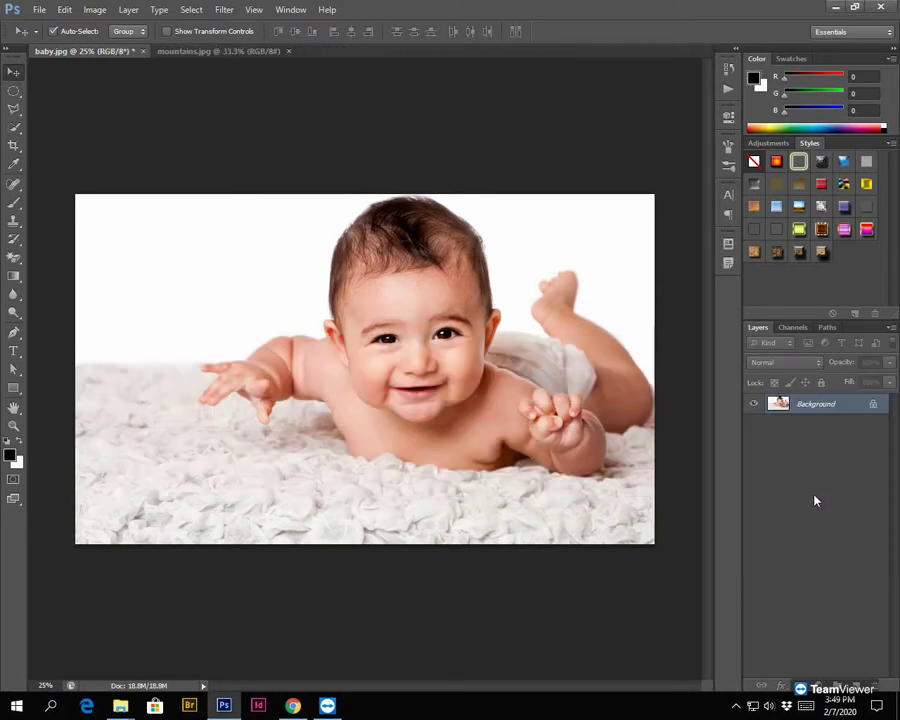
pyautogui.click(215, 51)
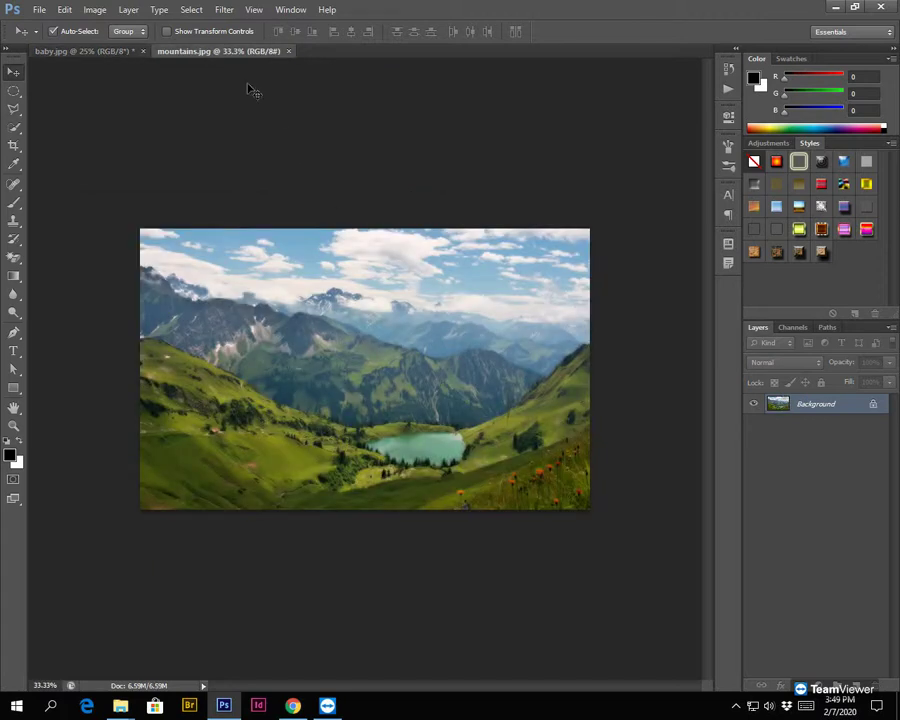
pyautogui.click(93, 52)
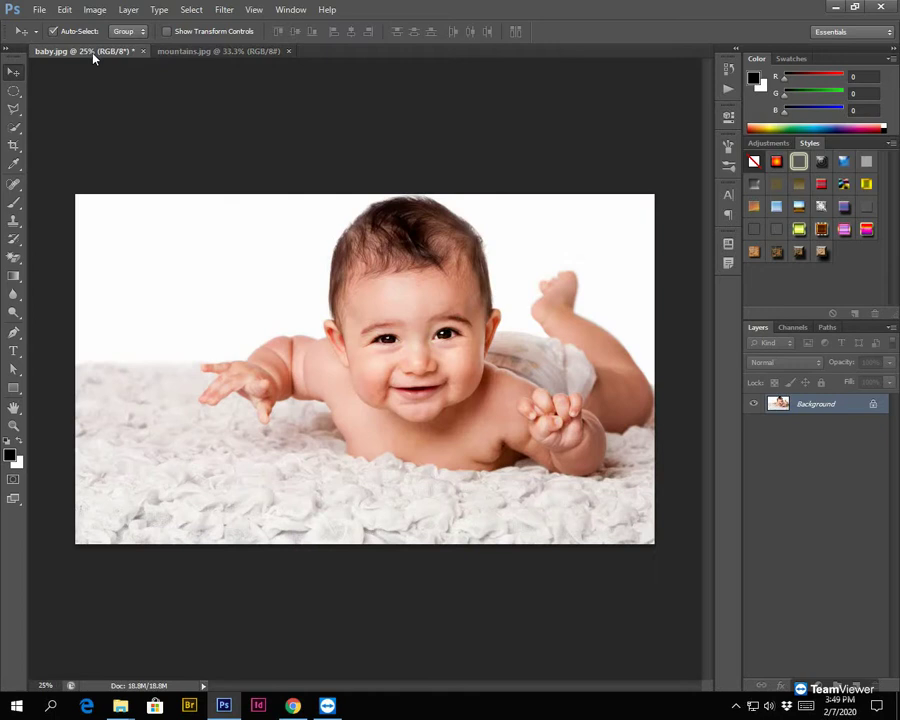
# Choose the Quick Selection Tool and set its brush size to 99 px.
pyautogui.click(12, 132)
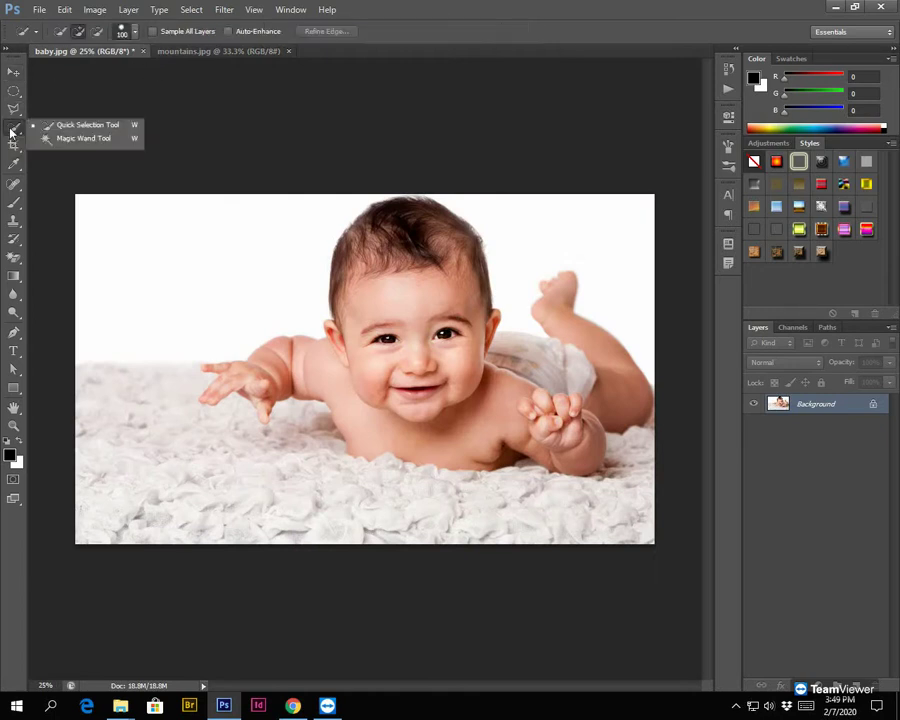
pyautogui.click(87, 128)
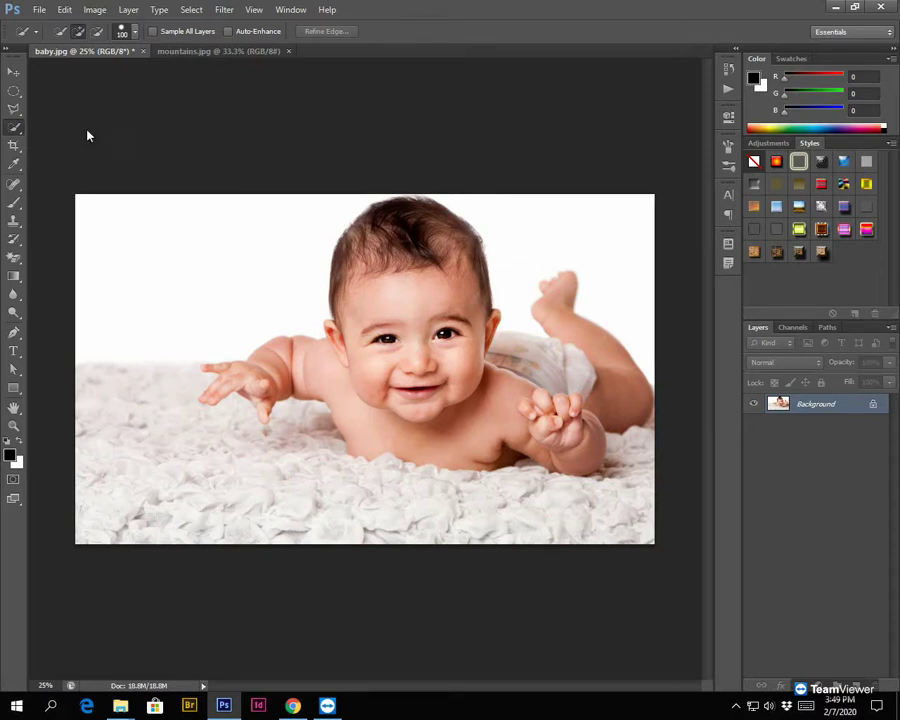
pyautogui.click(138, 34)
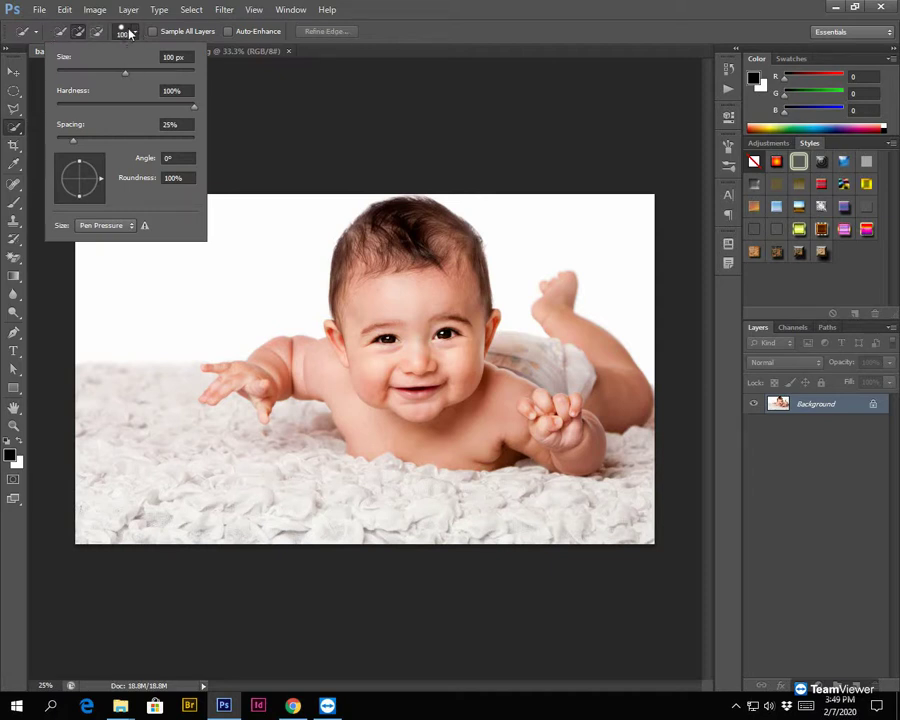
pyautogui.moveTo(125, 76)
pyautogui.mouseDown()
pyautogui.moveTo(76, 86)
pyautogui.moveTo(122, 77)
pyautogui.moveTo(108, 84)
pyautogui.mouseUp()
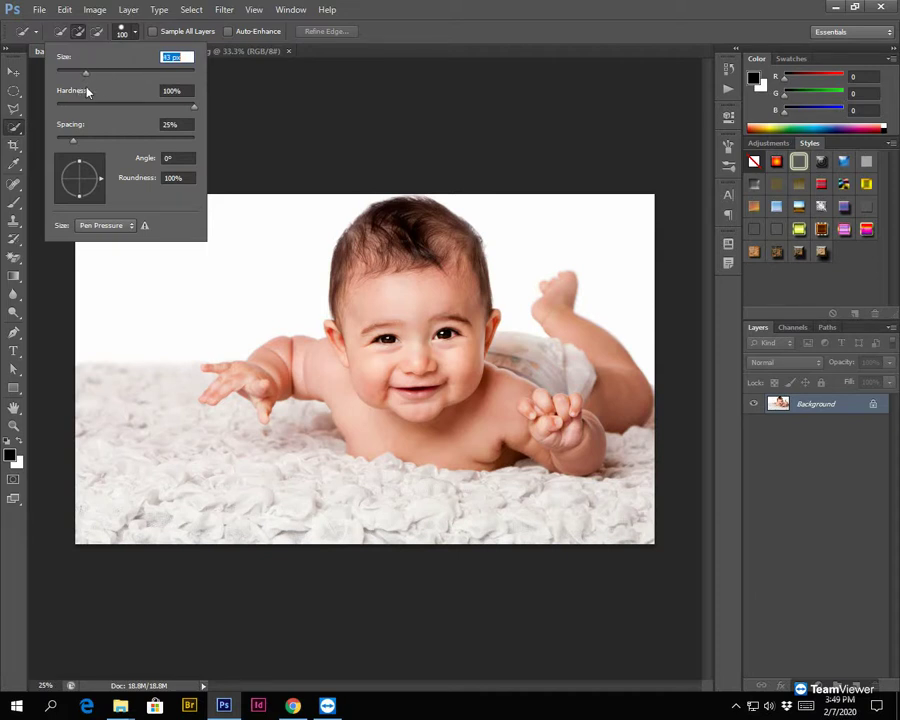
pyautogui.moveTo(84, 93)
pyautogui.mouseDown()
pyautogui.moveTo(128, 40)
pyautogui.moveTo(128, 64)
pyautogui.mouseUp()
pyautogui.write('100')
pyautogui.moveTo(124, 74)
pyautogui.mouseDown()
pyautogui.moveTo(115, 83)
pyautogui.moveTo(124, 79)
pyautogui.mouseUp()
pyautogui.press('Return')
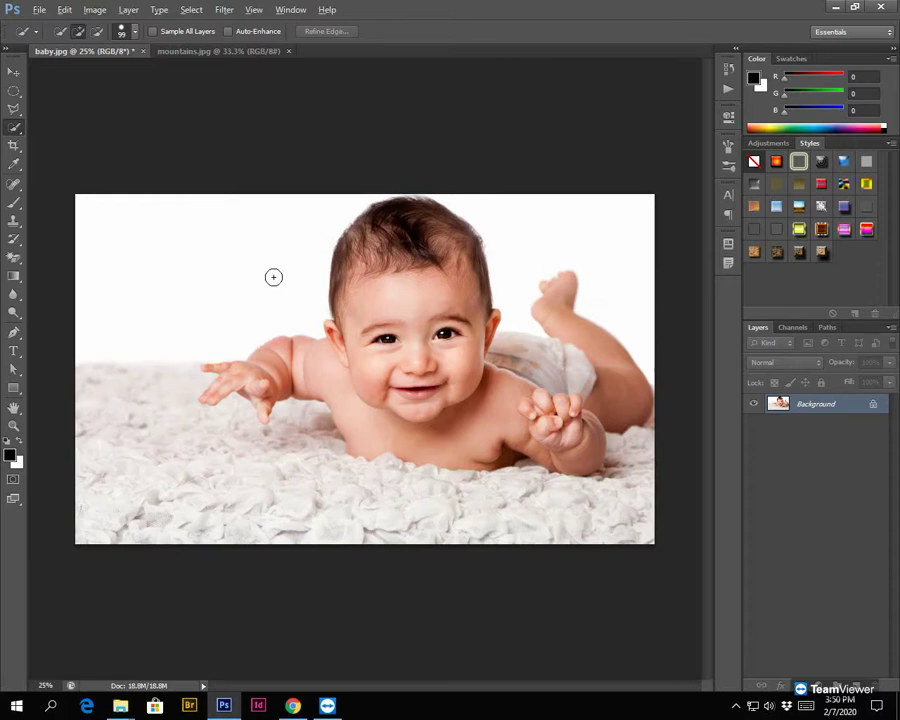
# Select the whole baby, including both hands, the diaper and the raised foot, with the Quick Selection Tool in add mode.
pyautogui.click(82, 32)
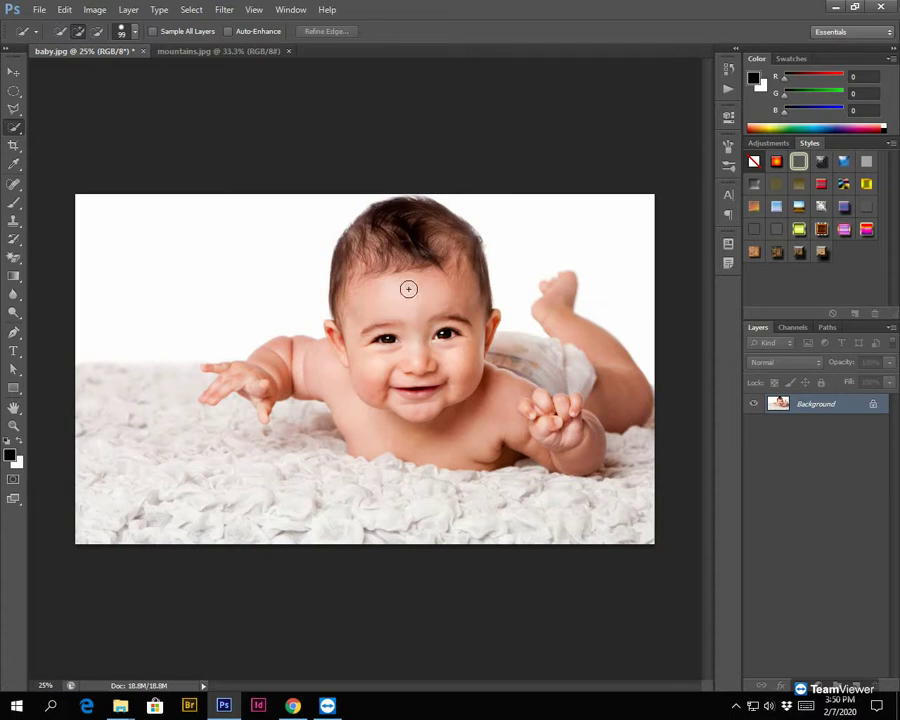
pyautogui.moveTo(408, 291)
pyautogui.mouseDown()
pyautogui.moveTo(411, 375)
pyautogui.moveTo(367, 374)
pyautogui.moveTo(451, 374)
pyautogui.moveTo(416, 399)
pyautogui.moveTo(417, 421)
pyautogui.moveTo(476, 402)
pyautogui.moveTo(525, 370)
pyautogui.moveTo(605, 385)
pyautogui.moveTo(564, 399)
pyautogui.moveTo(558, 432)
pyautogui.moveTo(288, 363)
pyautogui.moveTo(267, 359)
pyautogui.moveTo(263, 400)
pyautogui.mouseUp()
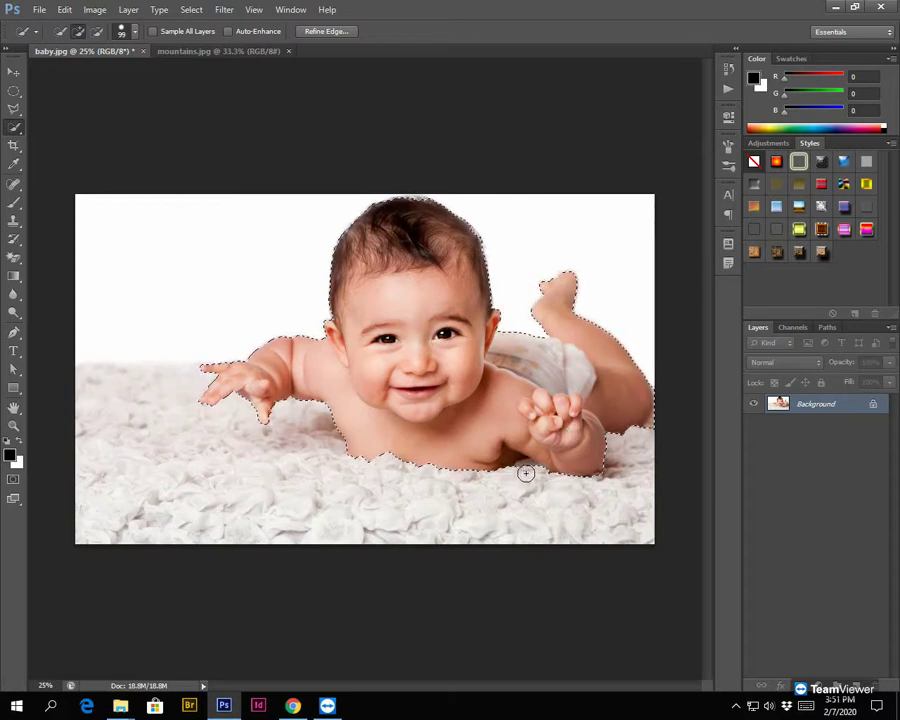
pyautogui.press('alt')
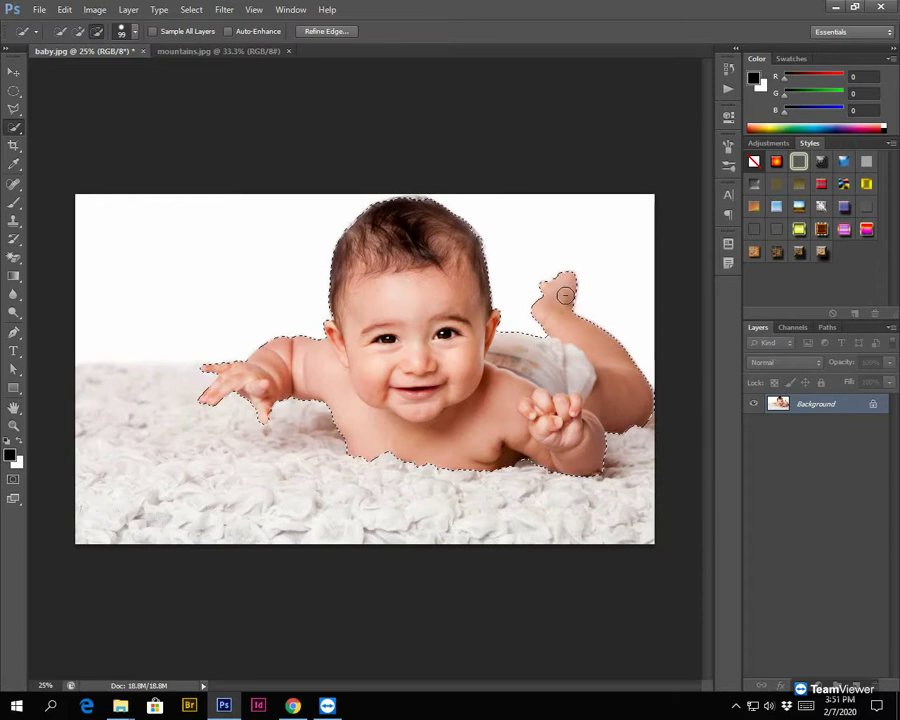
pyautogui.press('alt')
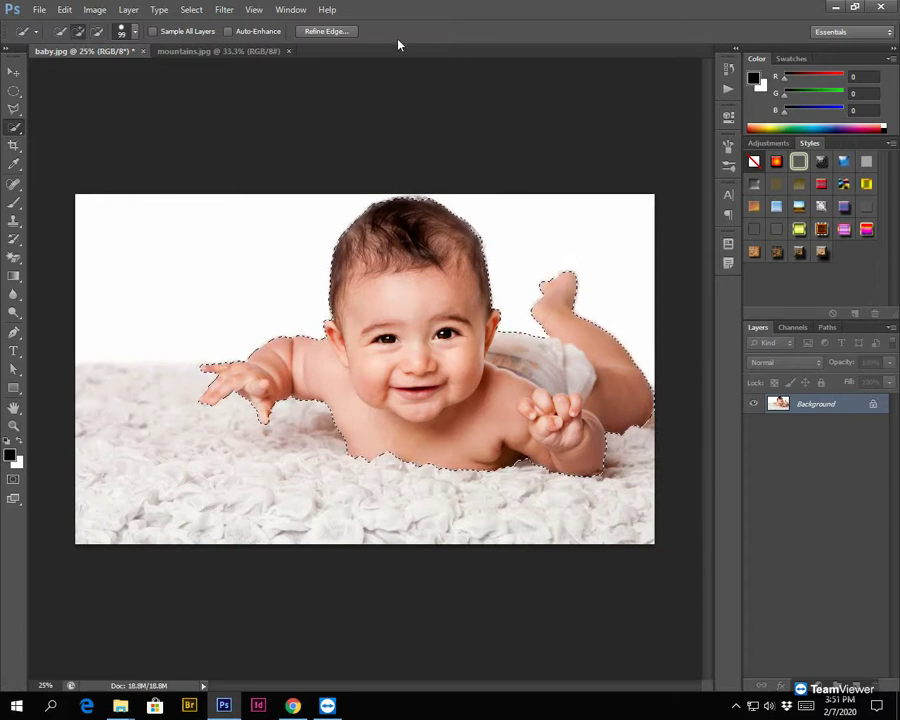
# Open Refine Edge for the baby selection, compare the preview views, keep On Black, and move the dialog clear of the image.
pyautogui.click(320, 33)
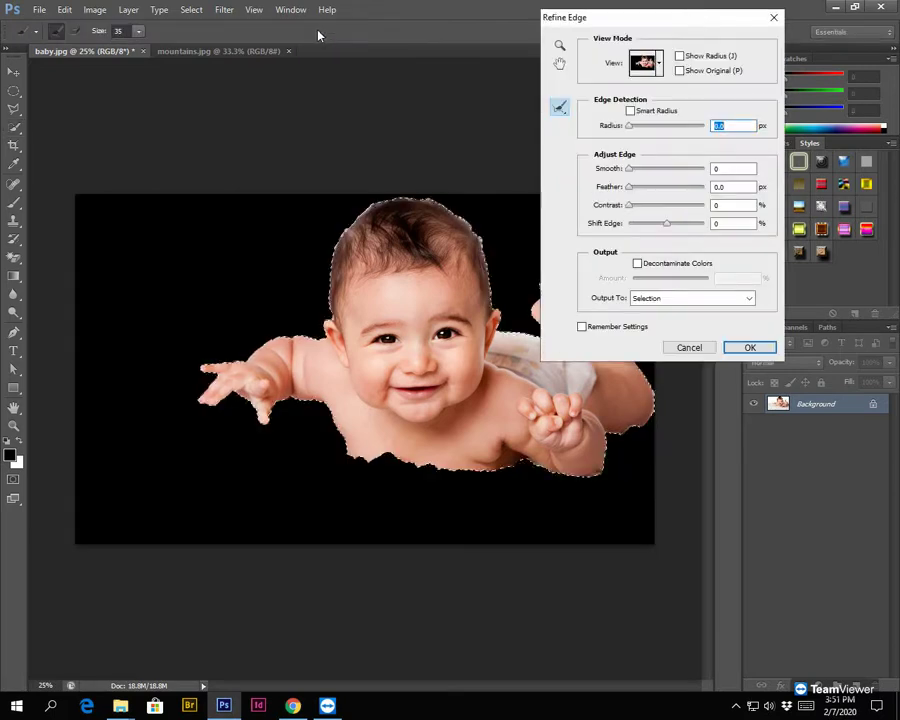
pyautogui.click(648, 63)
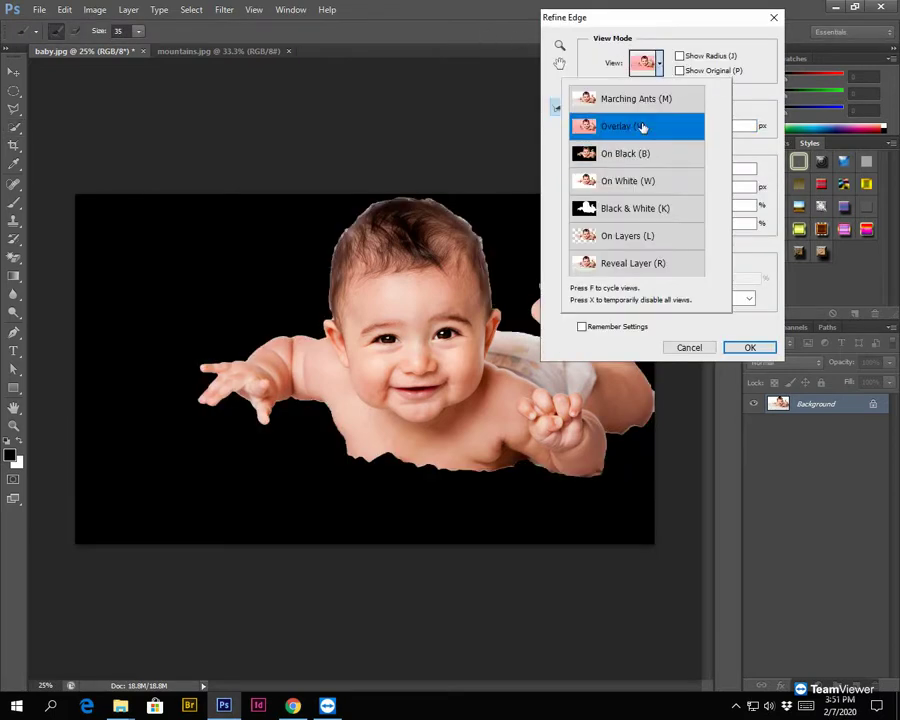
pyautogui.click(662, 62)
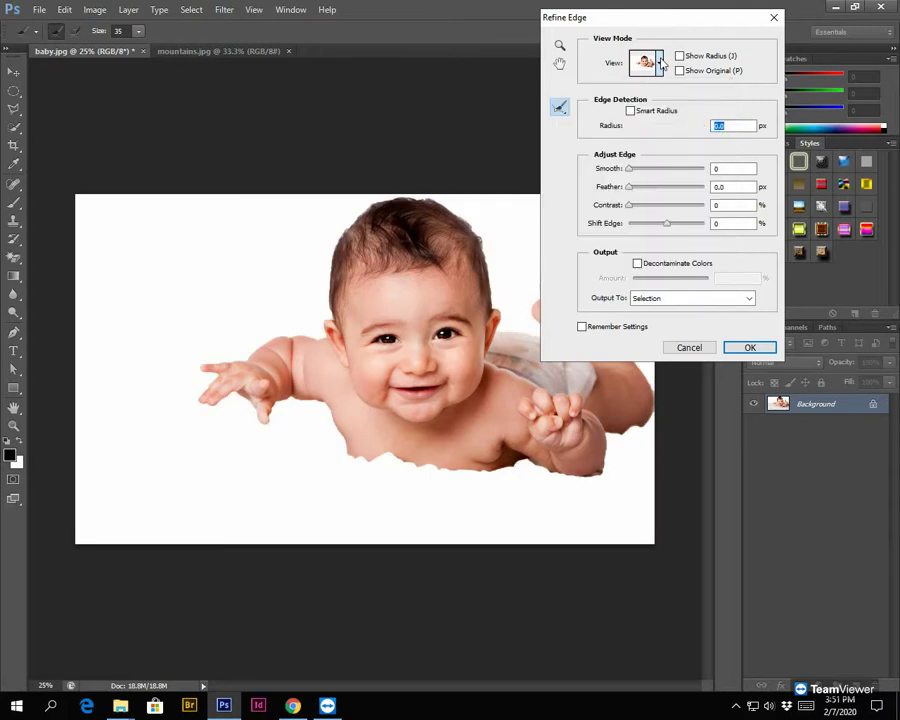
pyautogui.click(661, 63)
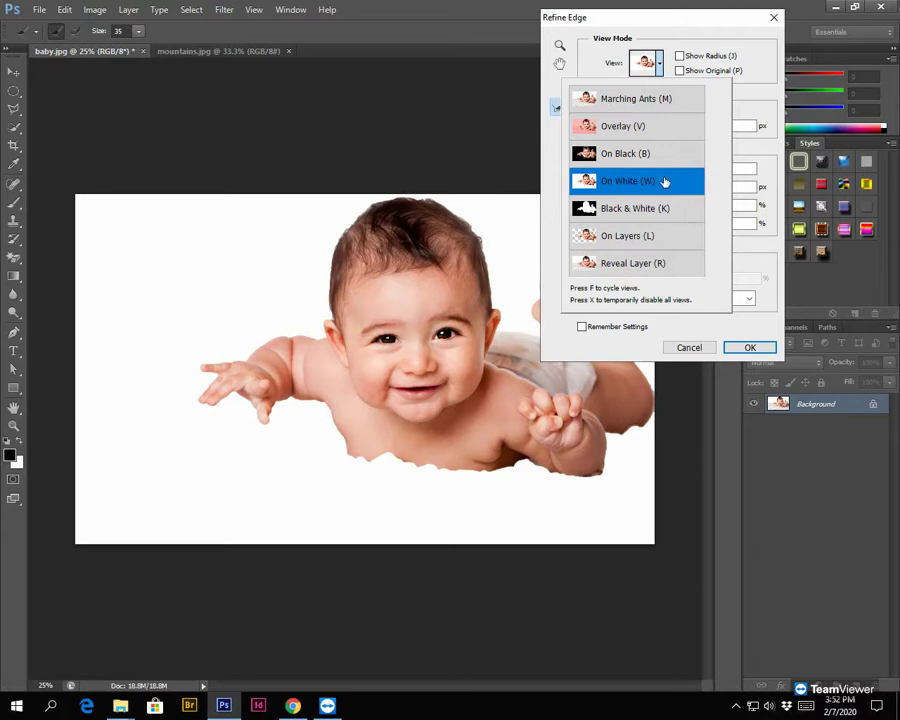
pyautogui.click(658, 63)
pyautogui.click(660, 64)
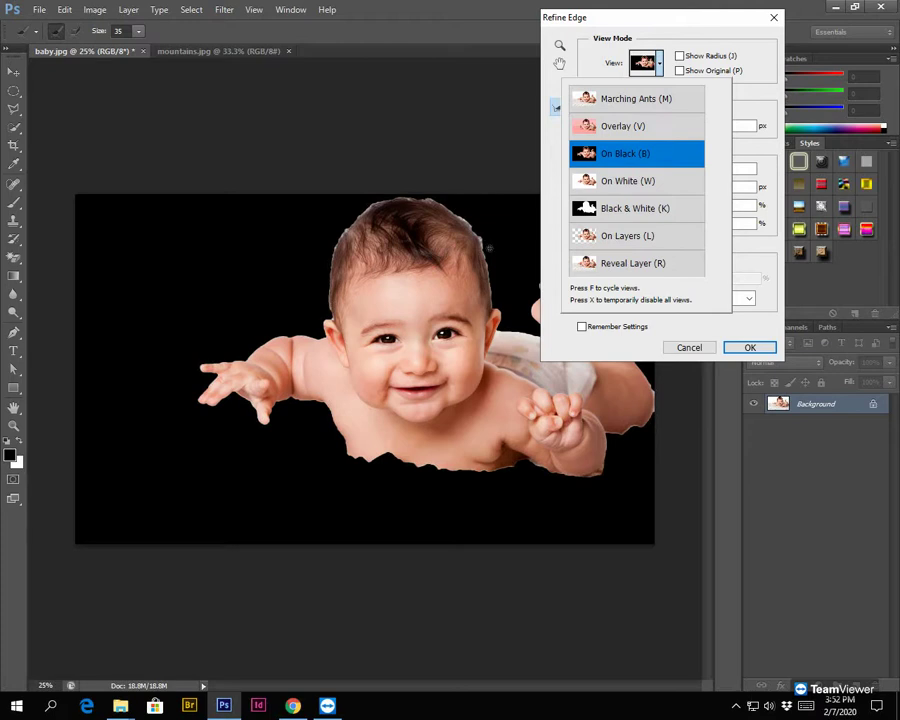
pyautogui.click(667, 43)
pyautogui.moveTo(650, 22); pyautogui.dragTo(735, 62)
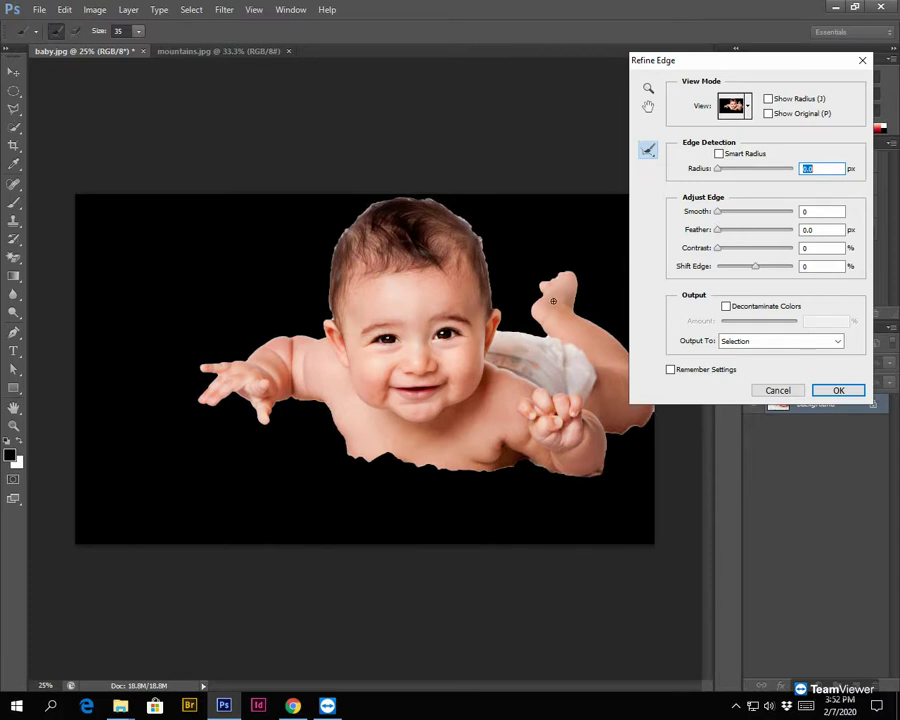
pyautogui.click(748, 107)
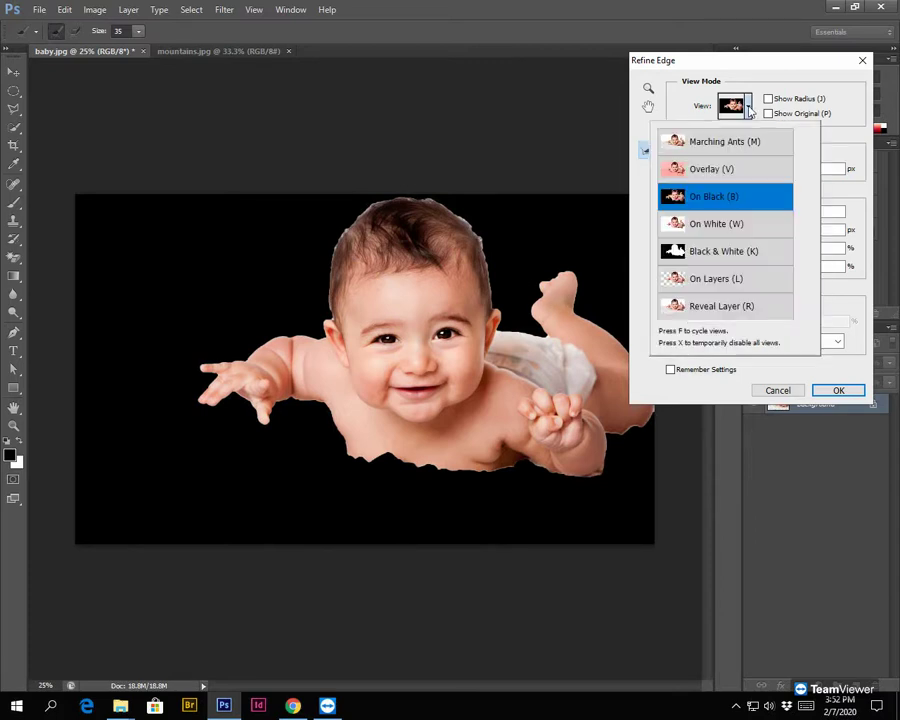
pyautogui.click(715, 143)
pyautogui.click(812, 69)
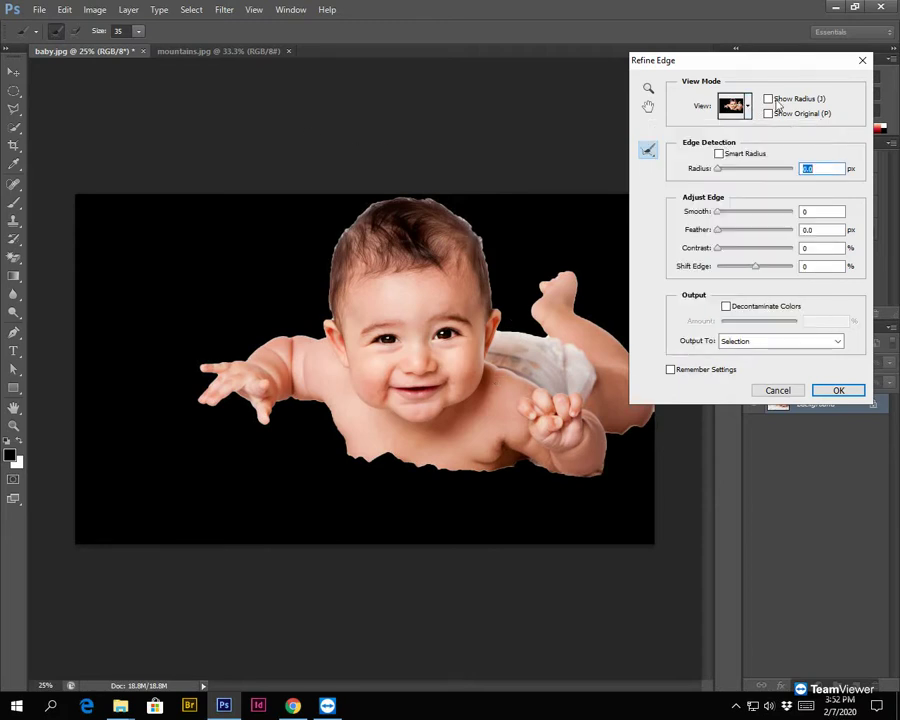
# Try the maximum edge smoothing of 100, and settle on a Smooth value of 27.
pyautogui.moveTo(720, 214); pyautogui.dragTo(818, 215)
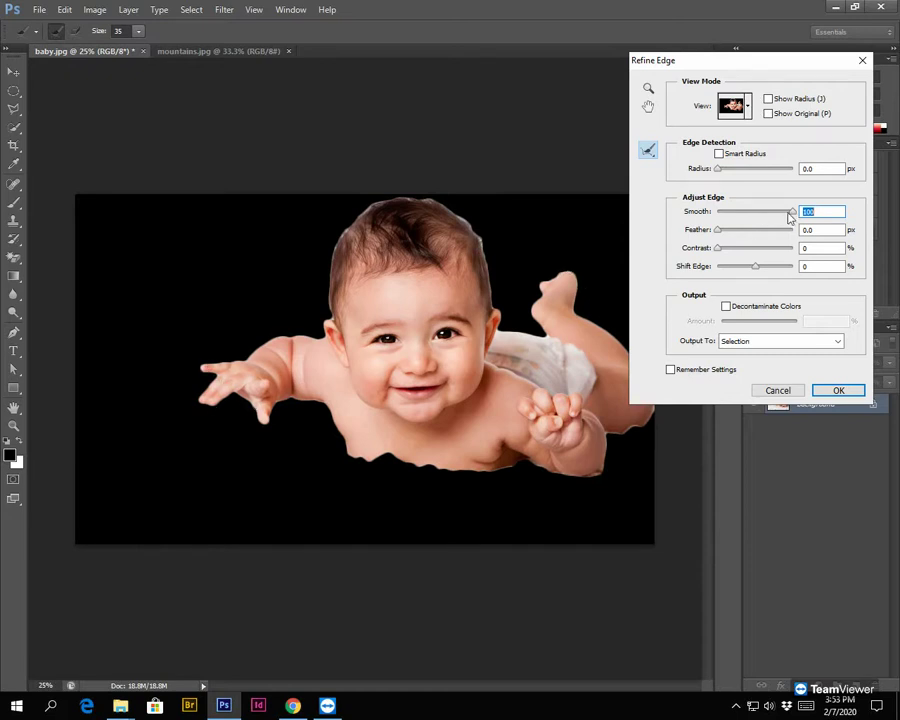
pyautogui.moveTo(792, 213); pyautogui.dragTo(746, 220)
pyautogui.moveTo(744, 213)
pyautogui.mouseDown()
pyautogui.moveTo(731, 219)
pyautogui.moveTo(744, 222)
pyautogui.mouseUp()
pyautogui.moveTo(747, 215); pyautogui.dragTo(737, 215)
pyautogui.moveTo(737, 215); pyautogui.dragTo(740, 216)
# Try strong feathering on the selection edge, and reduce Feather to 2.4 px.
pyautogui.moveTo(717, 230); pyautogui.dragTo(790, 232)
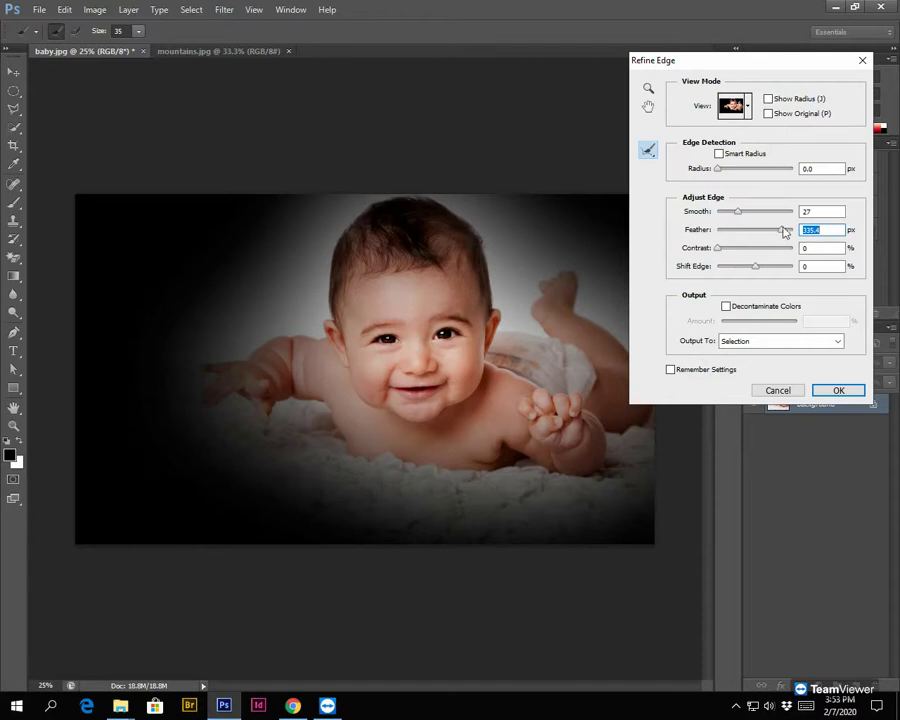
pyautogui.moveTo(783, 231); pyautogui.dragTo(761, 235)
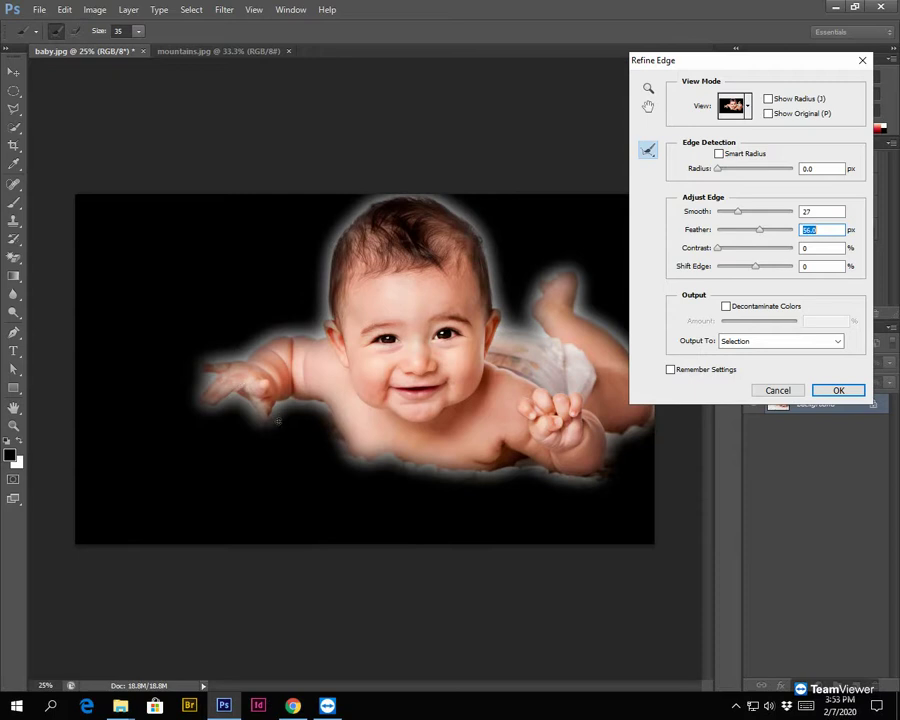
pyautogui.moveTo(759, 232); pyautogui.dragTo(721, 237)
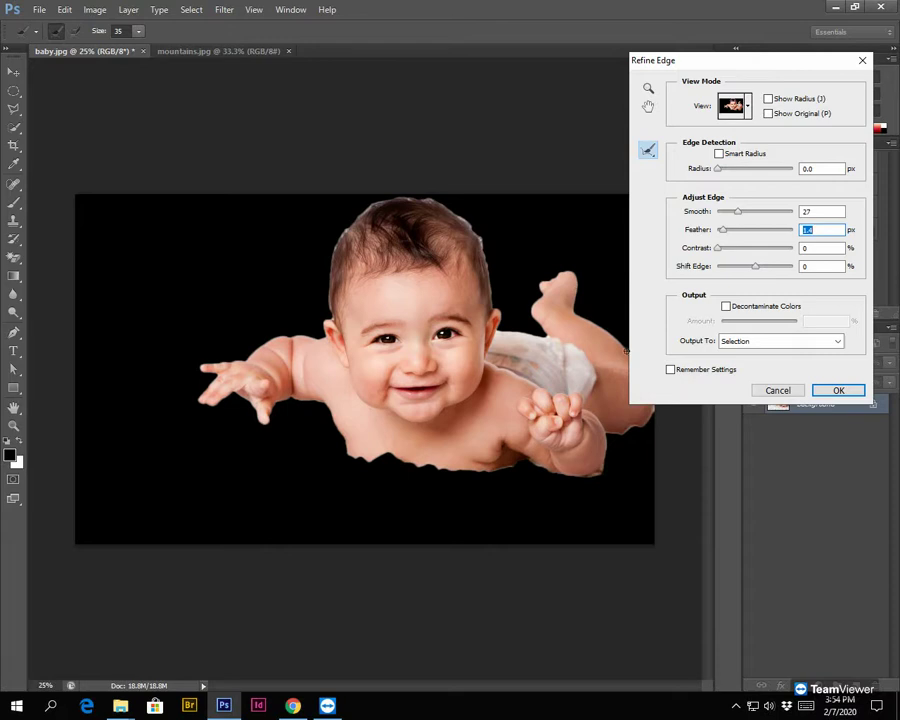
pyautogui.moveTo(724, 232); pyautogui.dragTo(728, 232)
# Set the selection edge's Contrast to 9% and Shift Edge to -72%.
pyautogui.moveTo(721, 250); pyautogui.dragTo(730, 256)
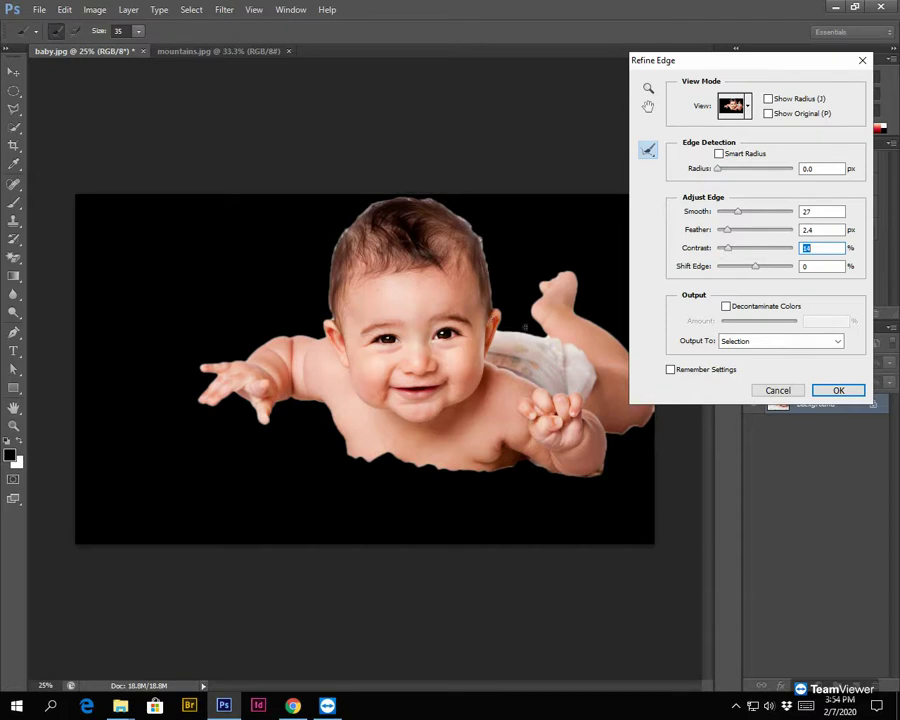
pyautogui.moveTo(727, 248); pyautogui.dragTo(795, 250)
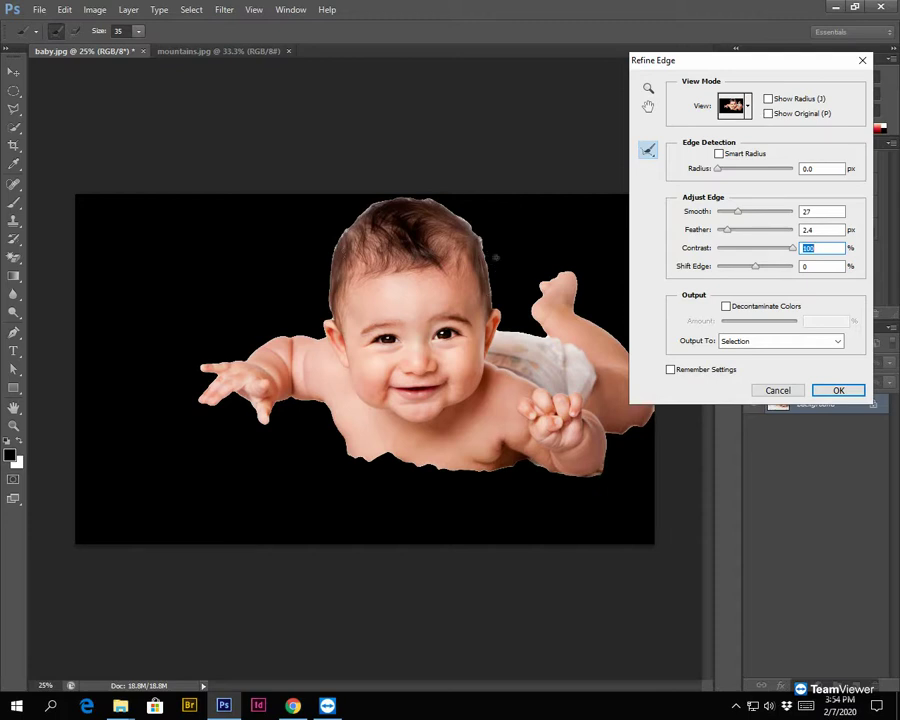
pyautogui.moveTo(795, 248); pyautogui.dragTo(723, 250)
pyautogui.moveTo(758, 268); pyautogui.dragTo(740, 274)
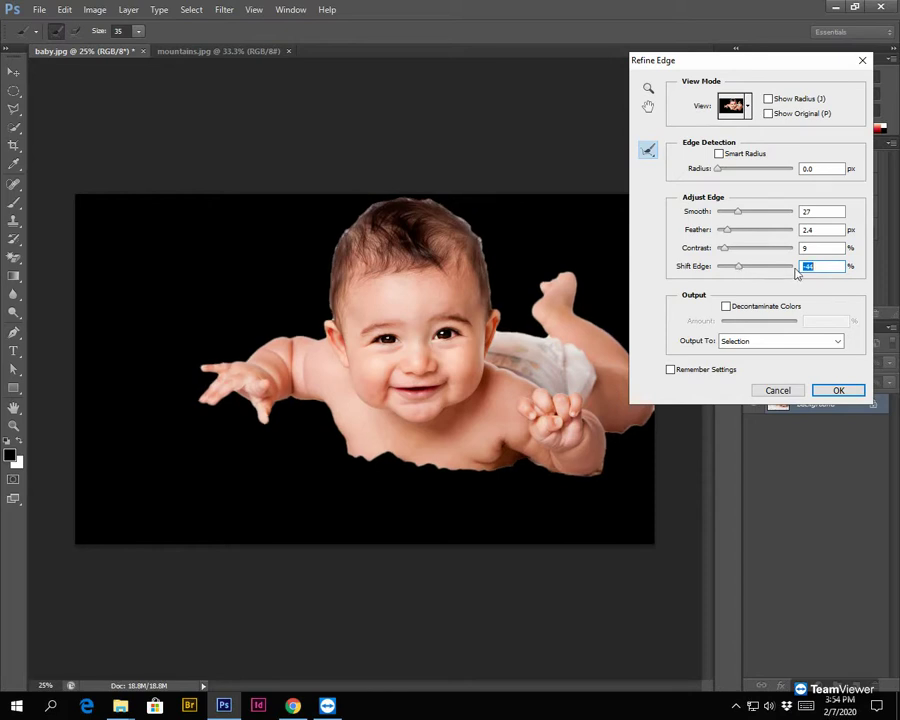
pyautogui.moveTo(740, 272); pyautogui.dragTo(730, 273)
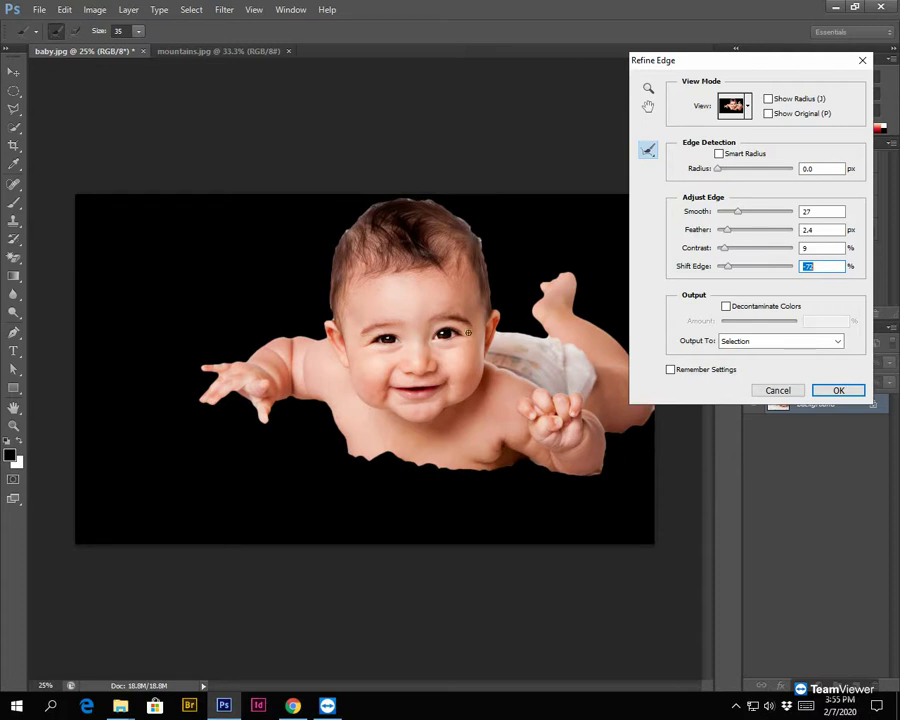
# Output the refined baby selection as a Layer Mask and apply the refinement.
pyautogui.click(737, 342)
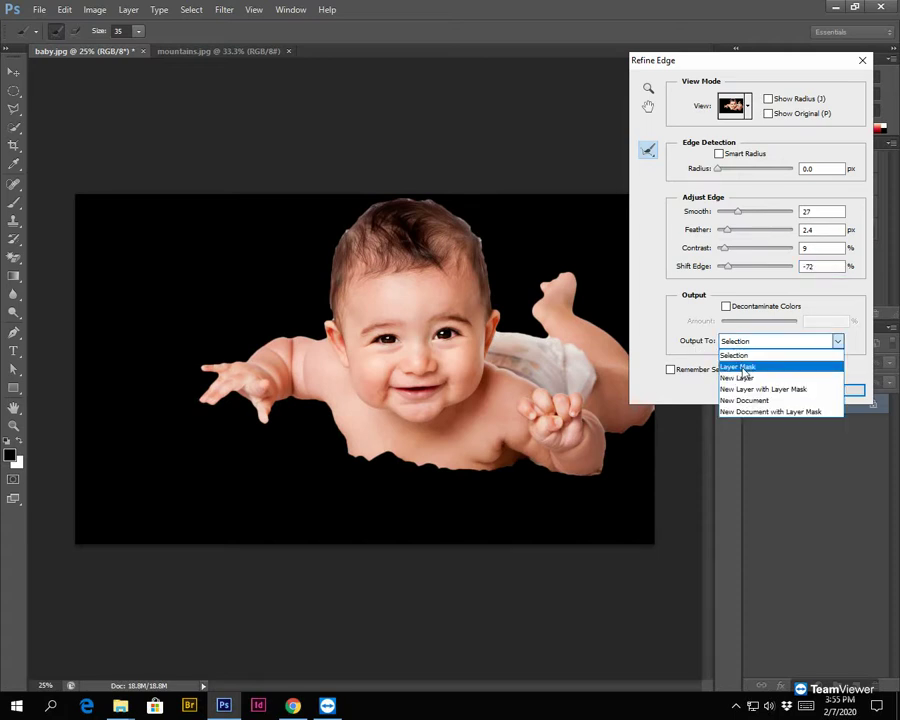
pyautogui.click(740, 367)
pyautogui.click(740, 341)
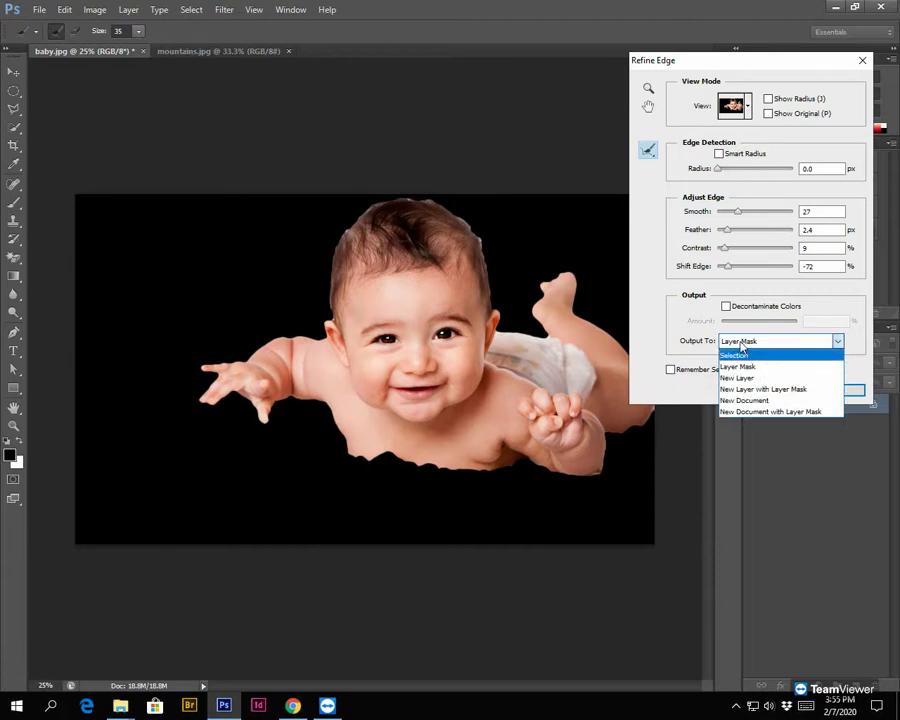
pyautogui.click(740, 343)
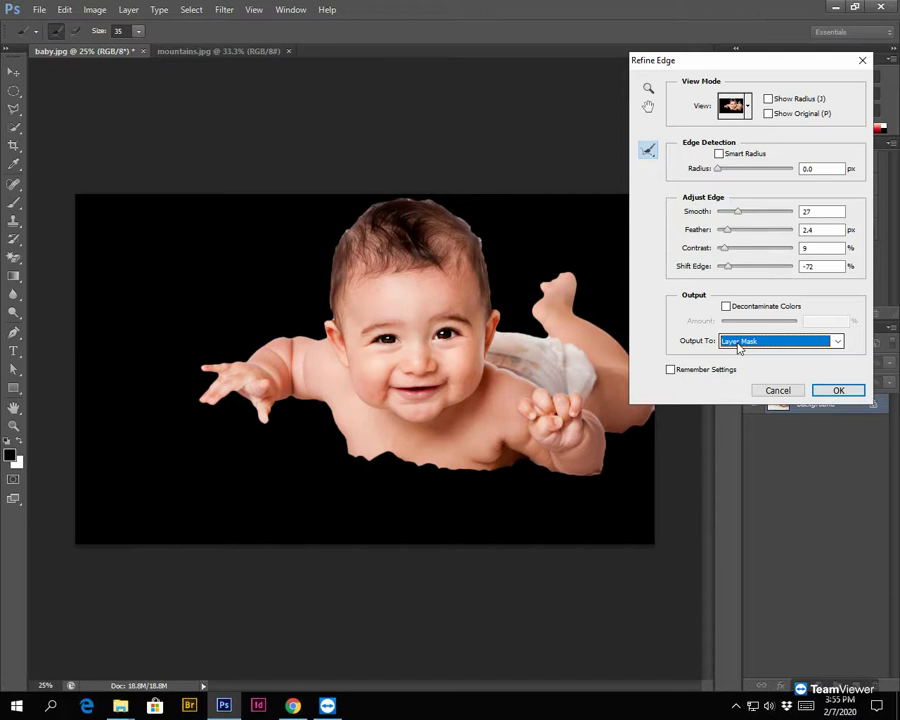
pyautogui.click(837, 390)
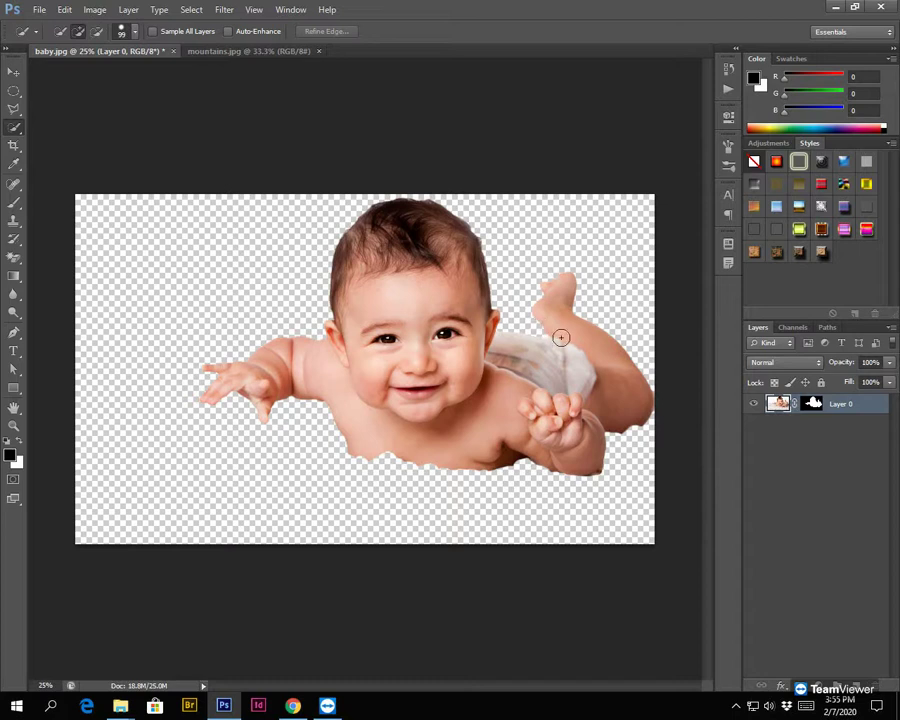
# Display the baby layer's black-and-white mask on the canvas to inspect it.
pyautogui.click(814, 406)
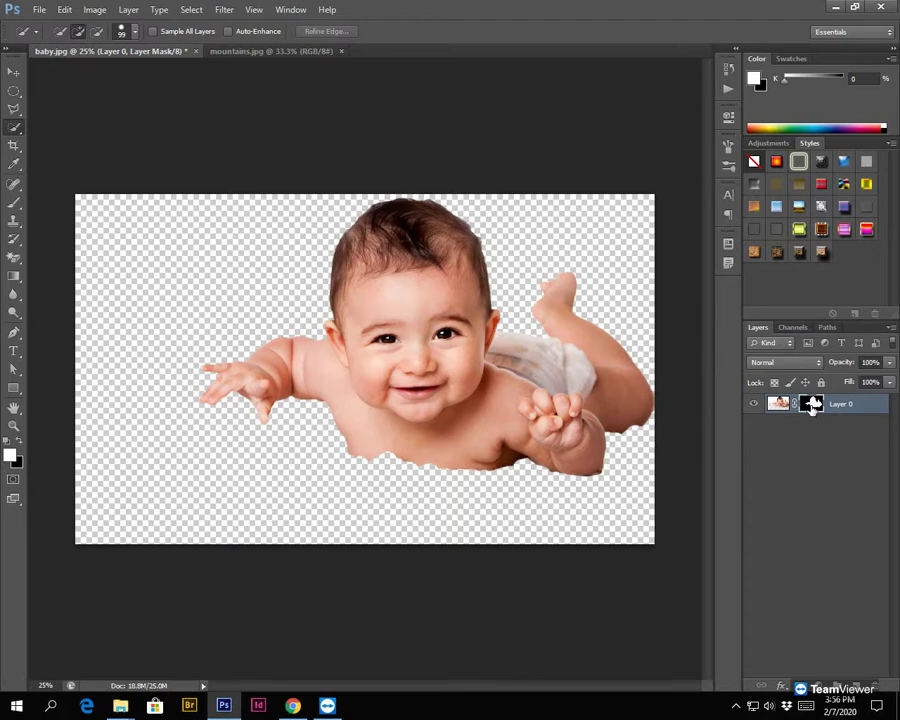
pyautogui.keyDown('alt'); pyautogui.click(812, 406); pyautogui.keyUp('alt')
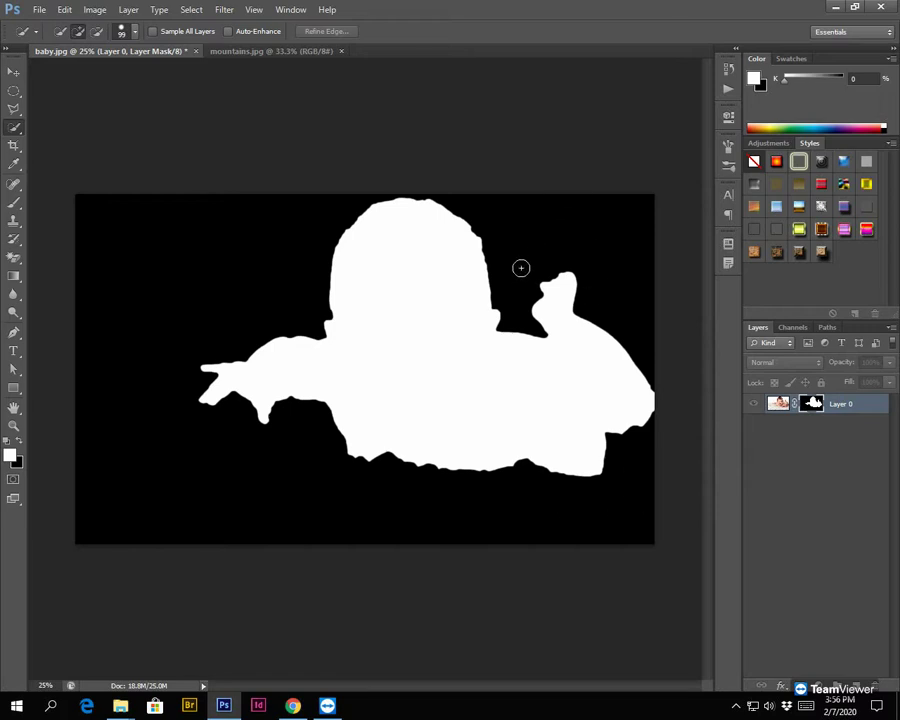
# Return from the mask view to the normal image, and temporarily disable and re-enable the baby's layer mask to compare.
pyautogui.click(778, 403)
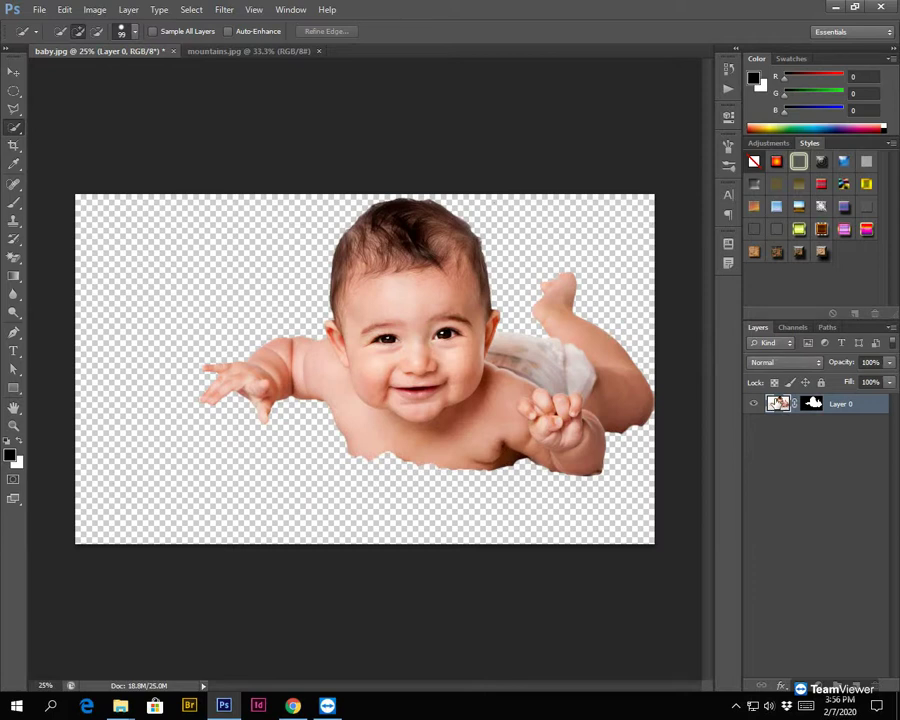
pyautogui.rightClick(817, 405)
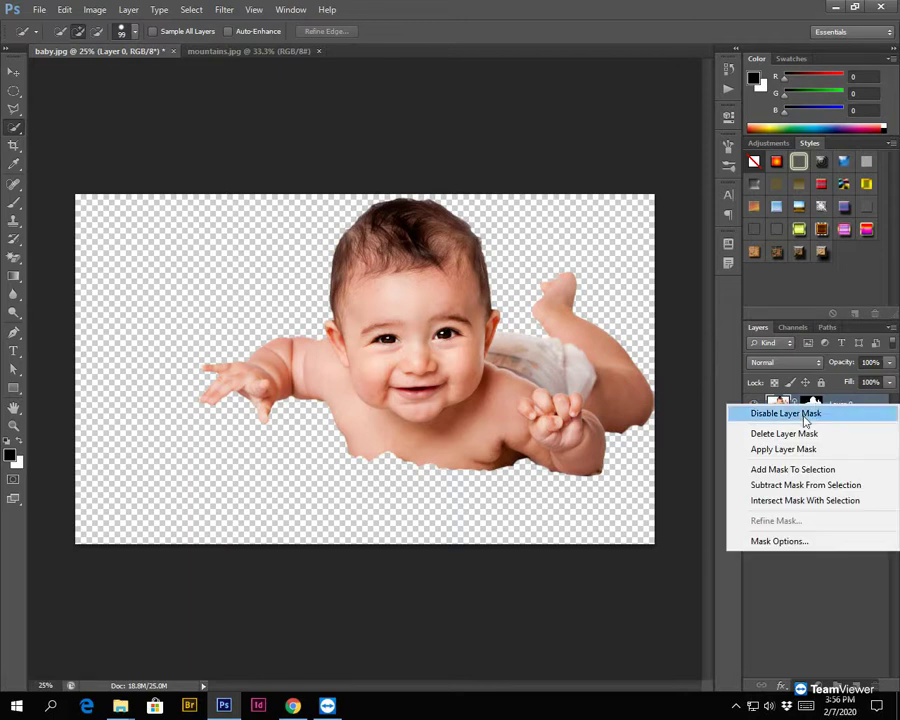
pyautogui.click(806, 413)
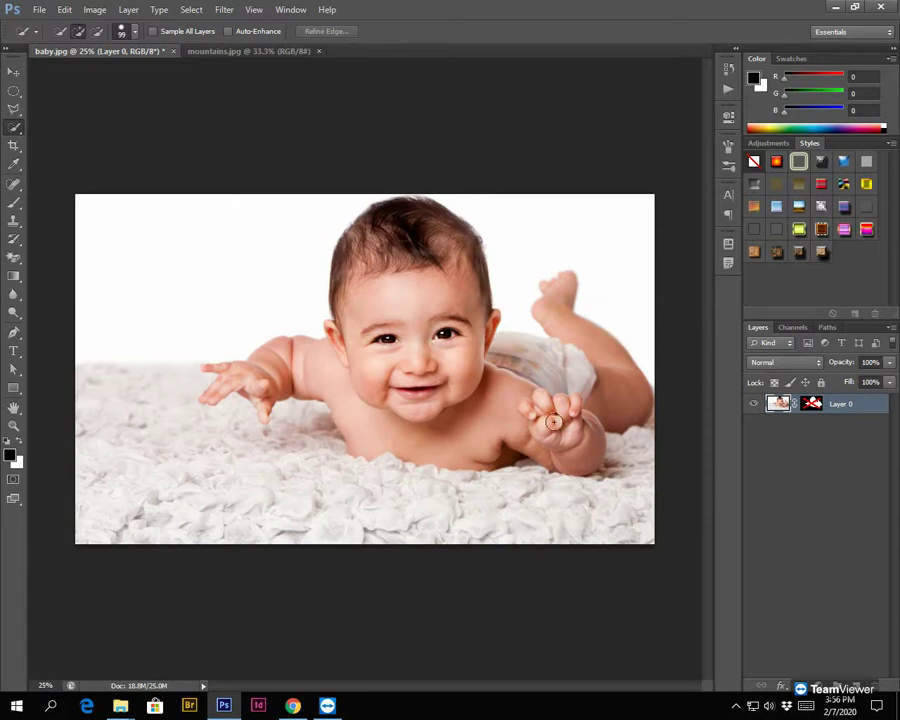
pyautogui.keyDown('shift'); pyautogui.click(808, 405); pyautogui.keyUp('shift')
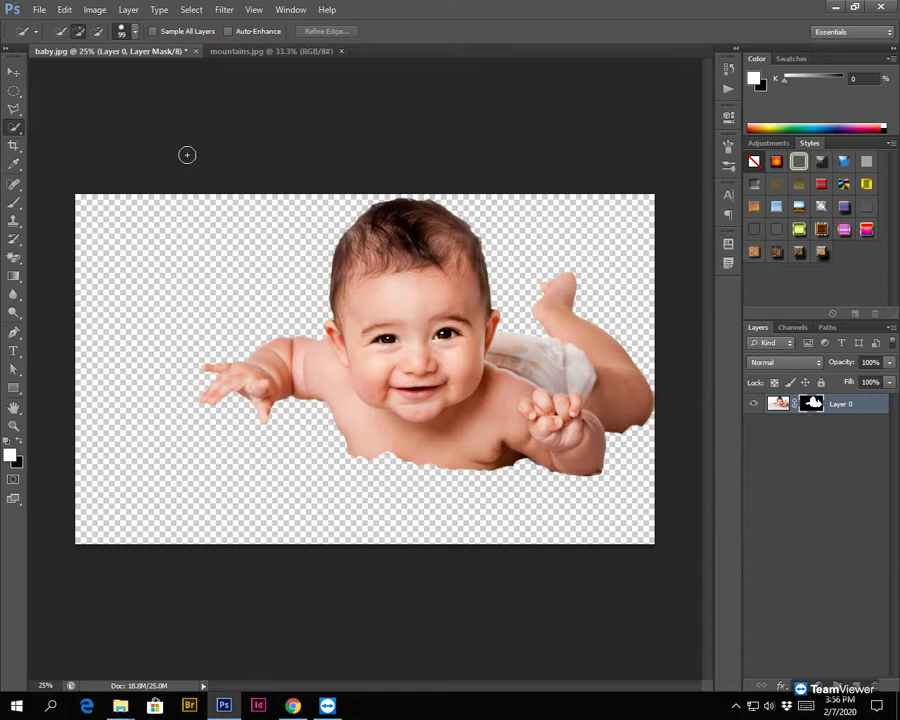
# Move a copy of the masked baby layer from baby.jpg into the mountains.jpg document.
pyautogui.click(12, 73)
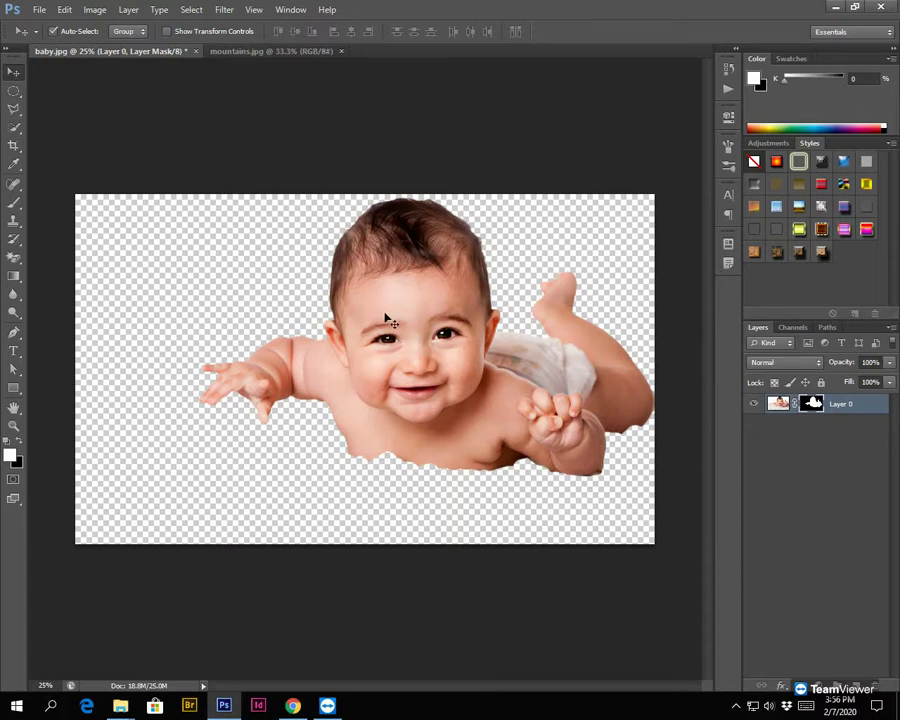
pyautogui.moveTo(416, 331); pyautogui.dragTo(290, 52)
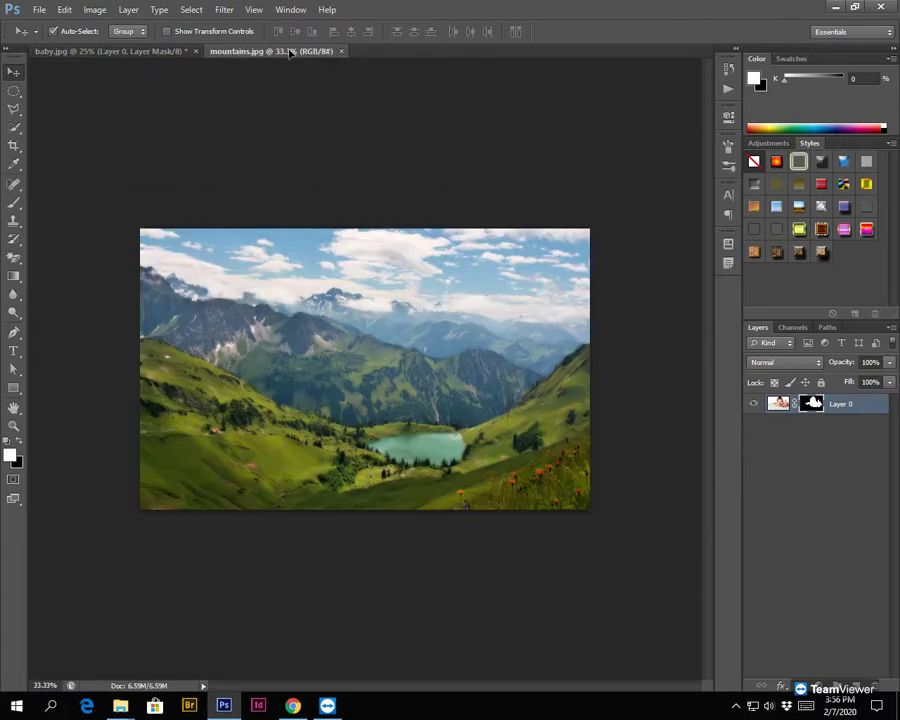
pyautogui.moveTo(290, 52); pyautogui.dragTo(336, 252)
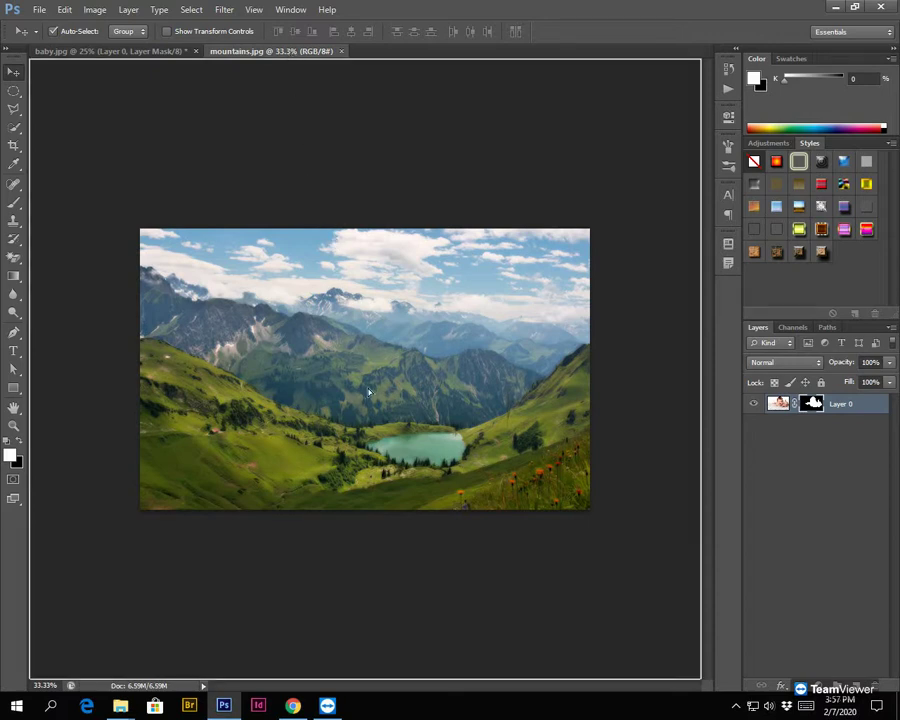
pyautogui.moveTo(368, 392); pyautogui.dragTo(371, 394)
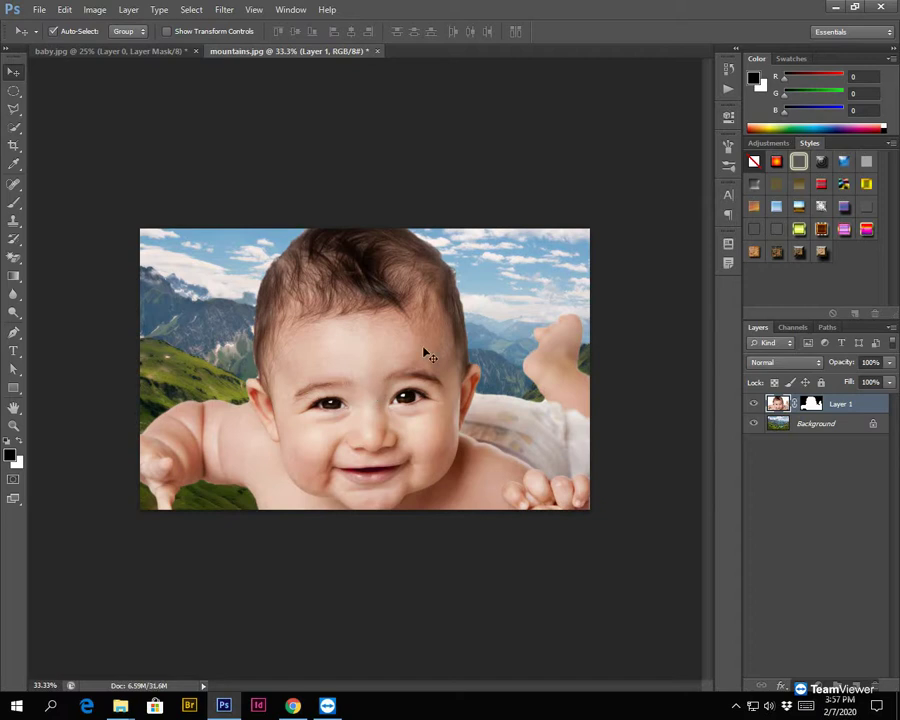
# Bring a second copy of the masked baby into mountains.jpg, and delete that duplicate layer.
pyautogui.click(140, 51)
pyautogui.moveTo(448, 350); pyautogui.dragTo(370, 292)
pyautogui.click(110, 52)
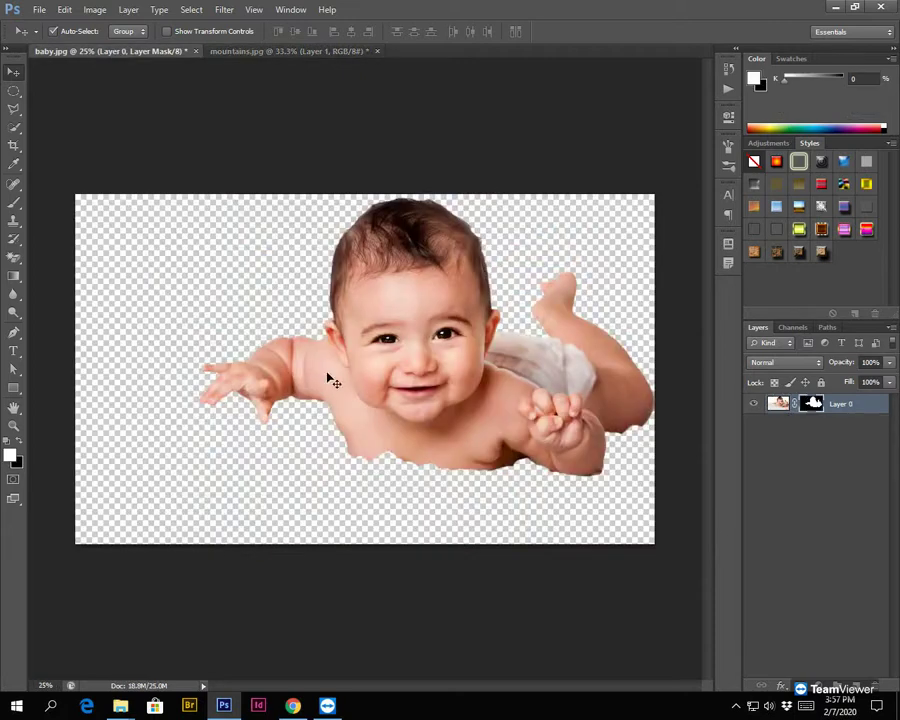
pyautogui.moveTo(432, 355); pyautogui.dragTo(391, 412)
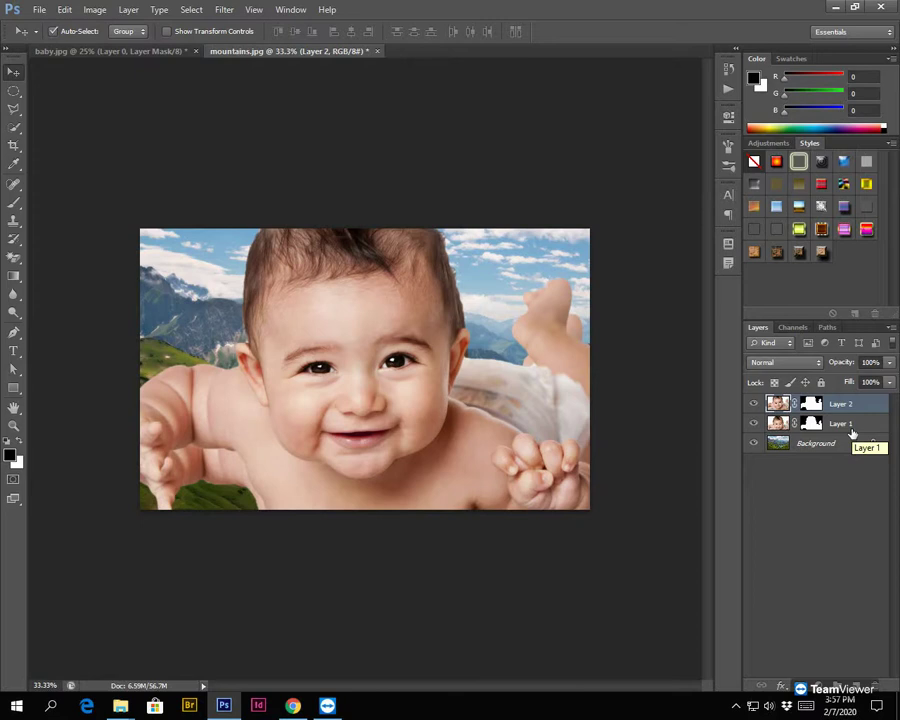
pyautogui.press('Delete')
# Reposition the oversized baby higher and further left over the mountain landscape.
pyautogui.moveTo(428, 305); pyautogui.dragTo(385, 300)
pyautogui.moveTo(468, 356); pyautogui.dragTo(424, 412)
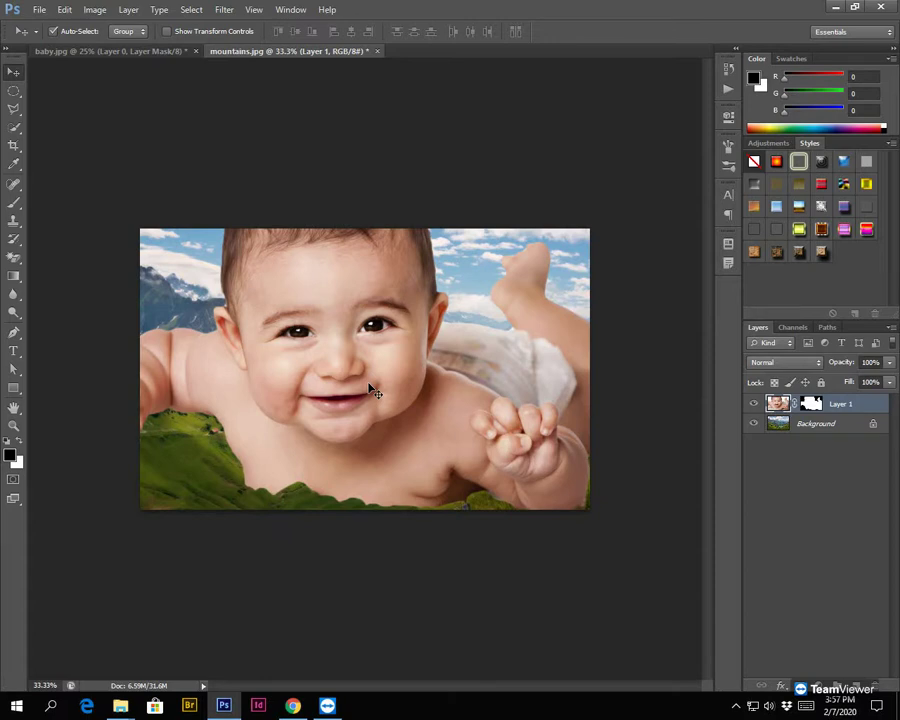
pyautogui.moveTo(401, 328); pyautogui.dragTo(363, 336)
pyautogui.moveTo(430, 376); pyautogui.dragTo(449, 374)
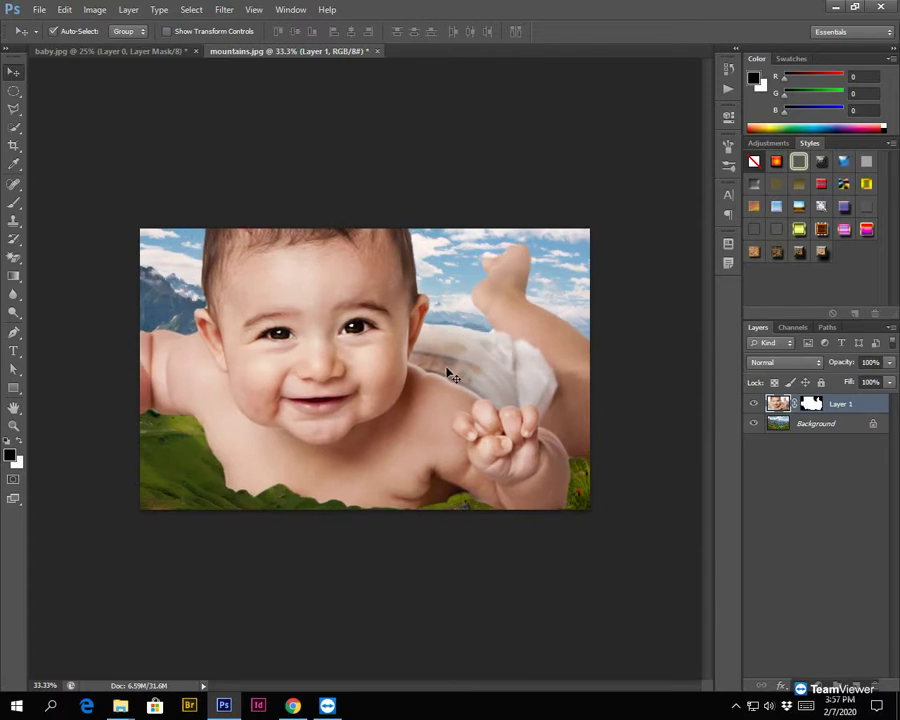
# Scale the baby layer down to about 58.5% with Free Transform, and place the whole figure over the valley.
pyautogui.hotkey('ctrl', 't')
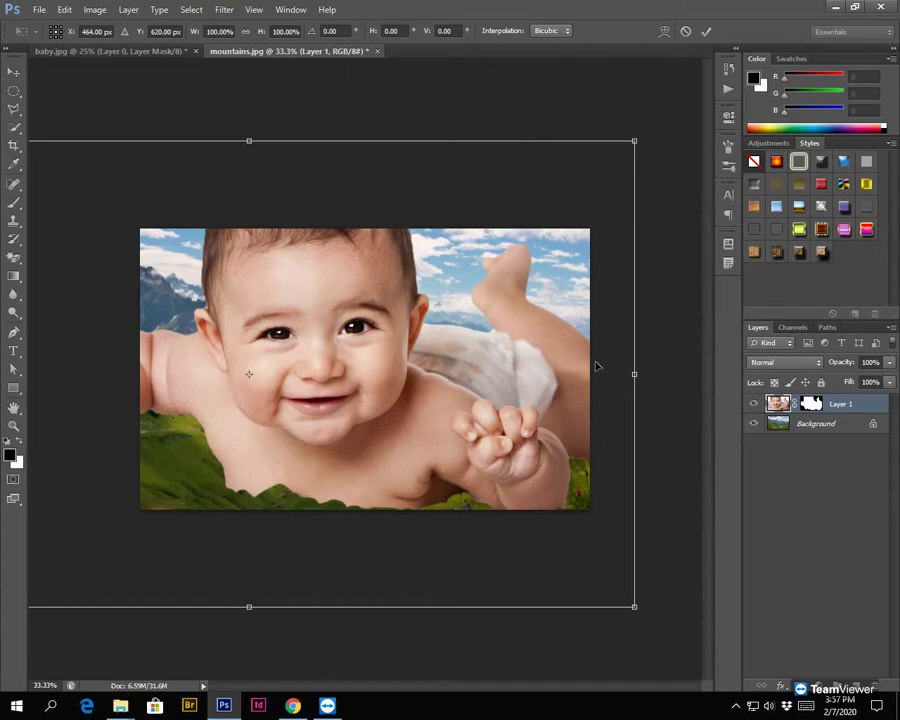
pyautogui.scroll(3, 483, 378)
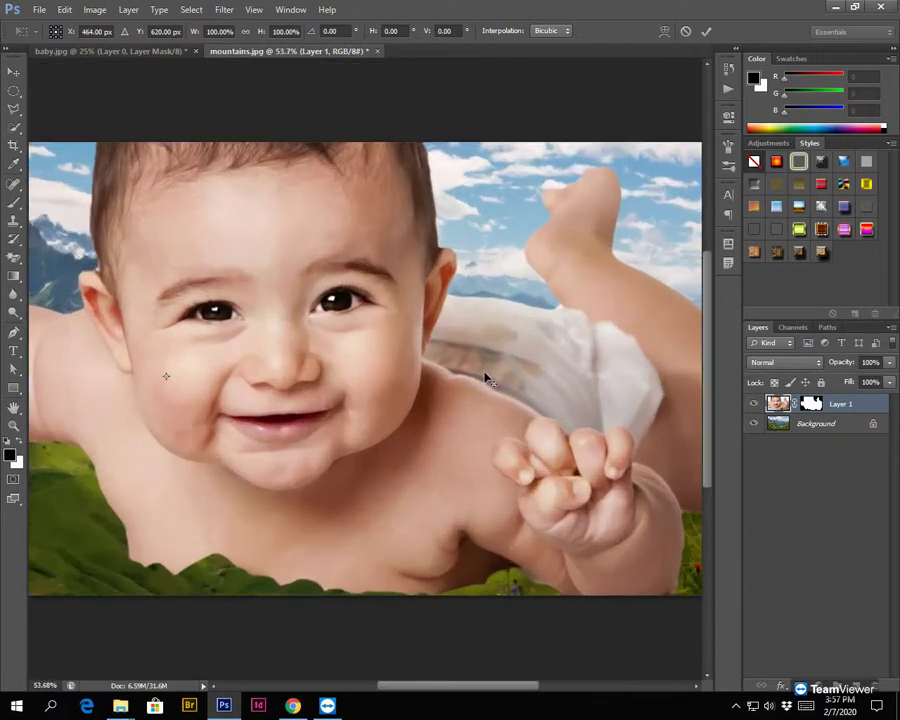
pyautogui.scroll(-1, 485, 378)
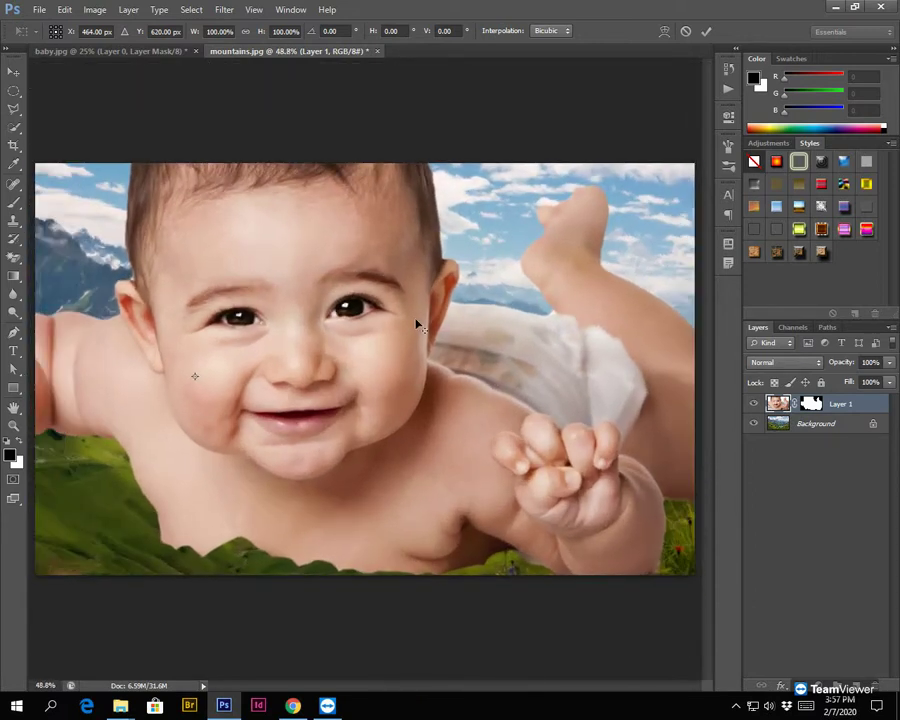
pyautogui.scroll(-3, 418, 325)
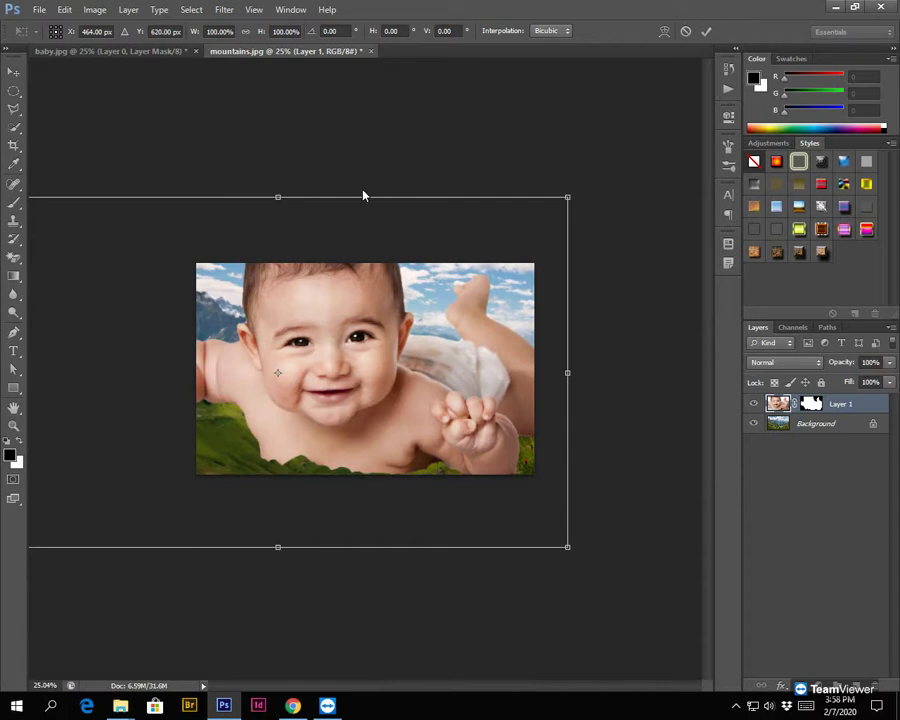
pyautogui.scroll(-1, 328, 403)
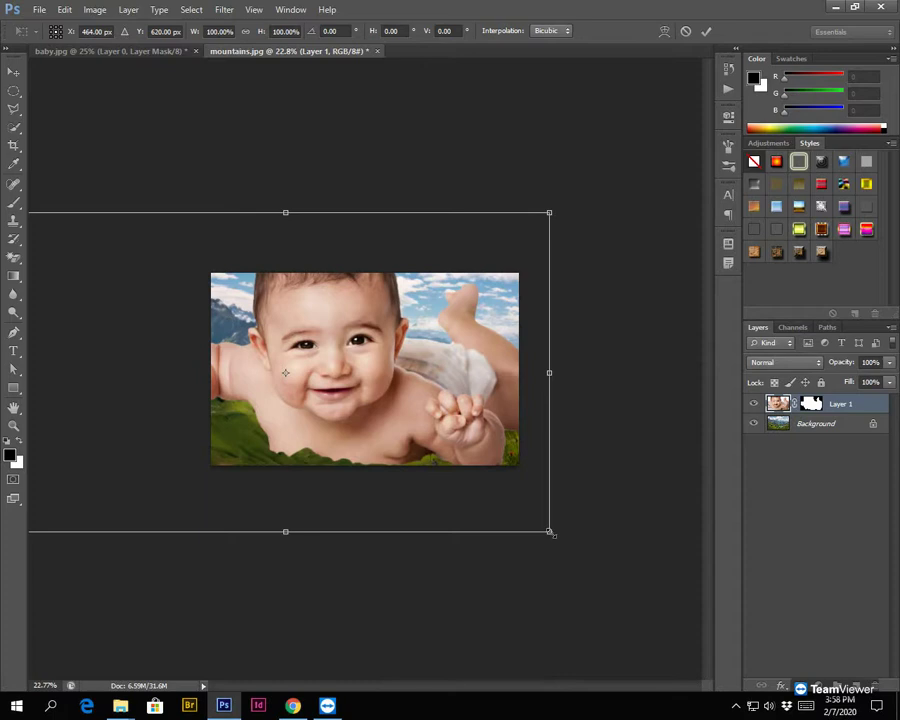
pyautogui.moveTo(549, 531); pyautogui.dragTo(283, 372)
pyautogui.moveTo(271, 325); pyautogui.dragTo(414, 392)
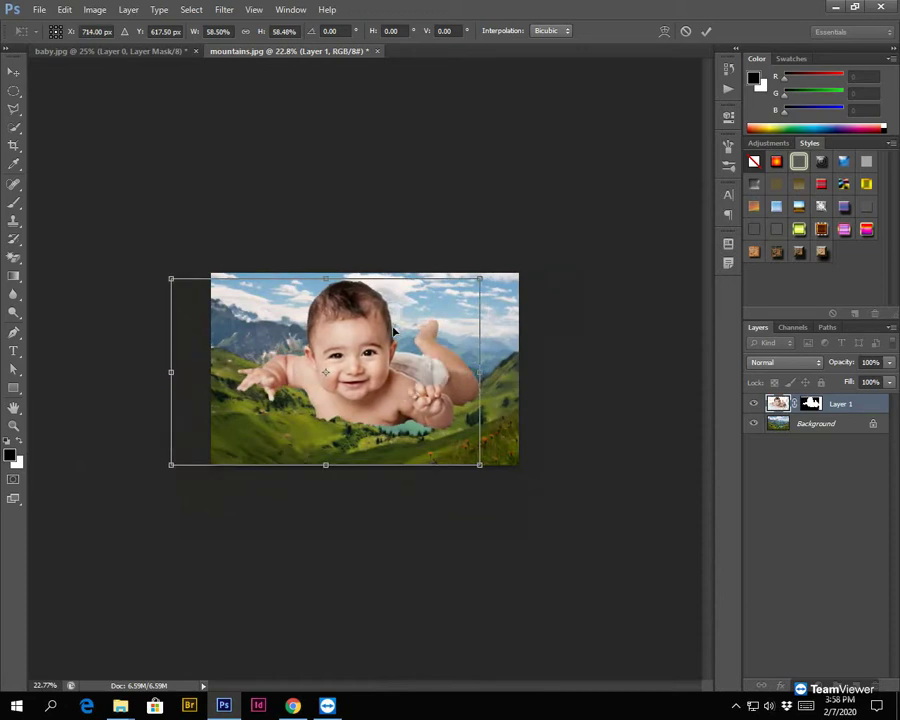
pyautogui.moveTo(362, 370)
pyautogui.mouseDown()
pyautogui.moveTo(407, 325)
pyautogui.moveTo(381, 370)
pyautogui.moveTo(326, 348)
pyautogui.moveTo(375, 369)
pyautogui.mouseUp()
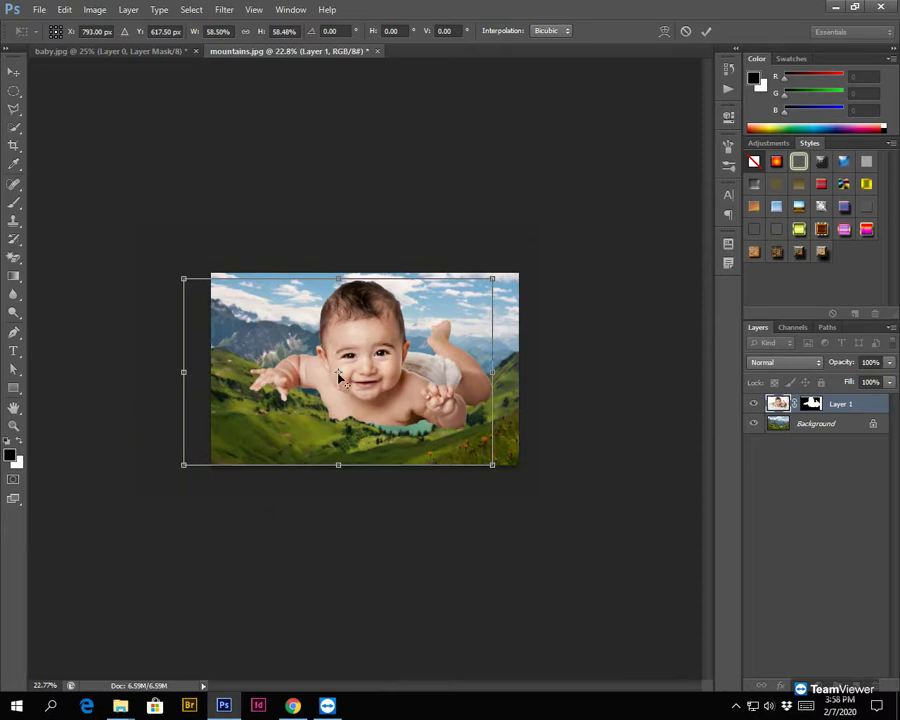
# Shift the transform's reference point slightly, and fine-tune the baby's position above the lake and green hills.
pyautogui.moveTo(338, 375)
pyautogui.mouseDown()
pyautogui.moveTo(328, 362)
pyautogui.moveTo(360, 380)
pyautogui.moveTo(366, 368)
pyautogui.moveTo(349, 362)
pyautogui.moveTo(352, 378)
pyautogui.mouseUp()
pyautogui.moveTo(380, 328); pyautogui.dragTo(368, 323)
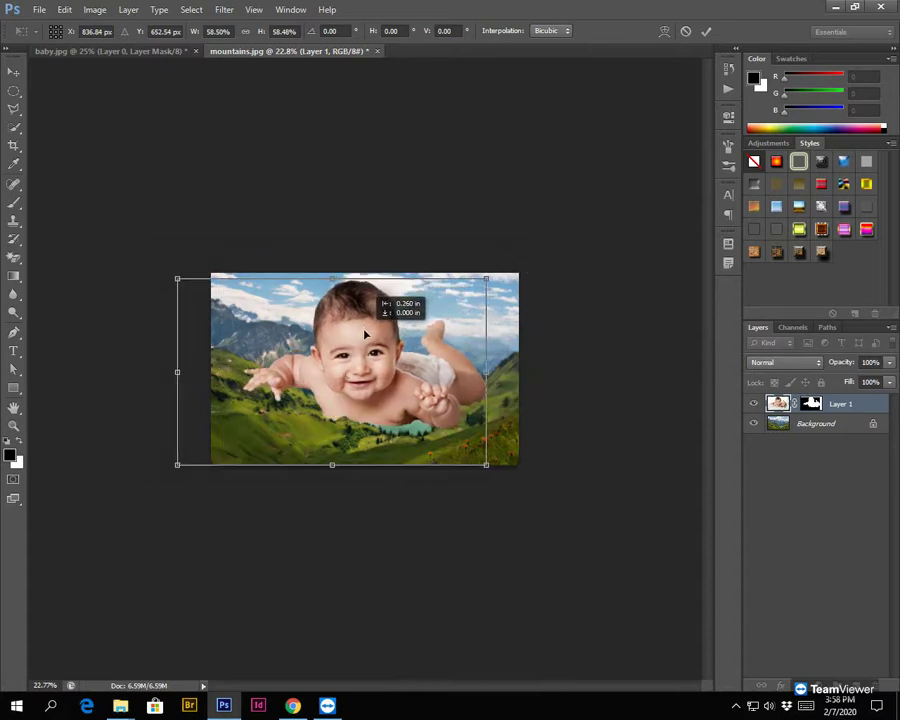
pyautogui.hotkey('shift', 'Down')
pyautogui.hotkey('shift', 'Down')
pyautogui.hotkey('shift', 'Down')
pyautogui.hotkey('shift', 'Up')
pyautogui.hotkey('shift', 'Up')
pyautogui.hotkey('shift', 'Up')
pyautogui.hotkey('shift', 'Left')
pyautogui.hotkey('shift', 'Left')
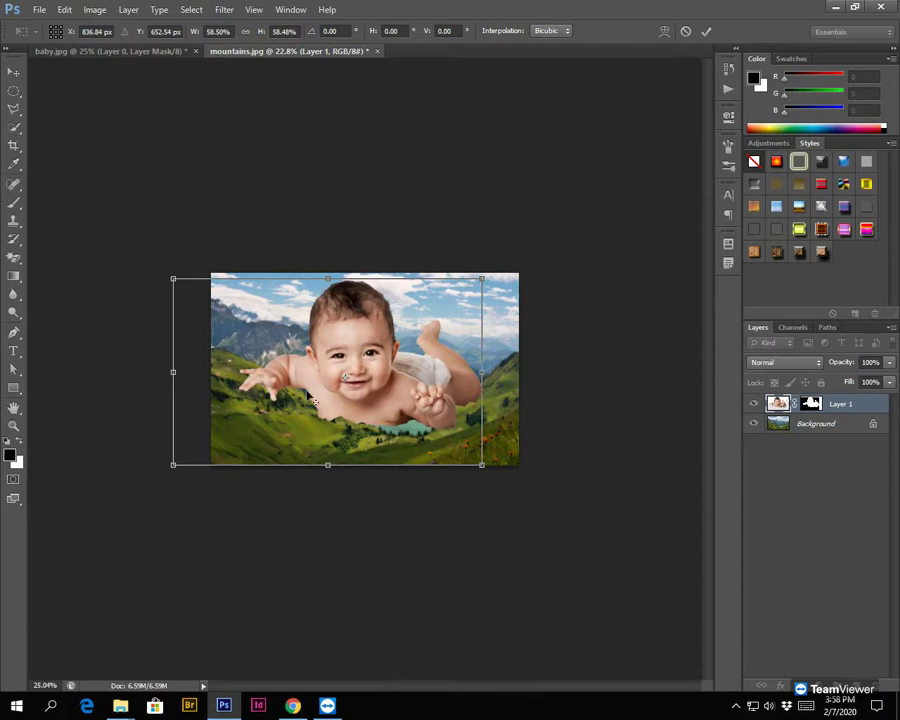
pyautogui.hotkey('ctrl', '0')
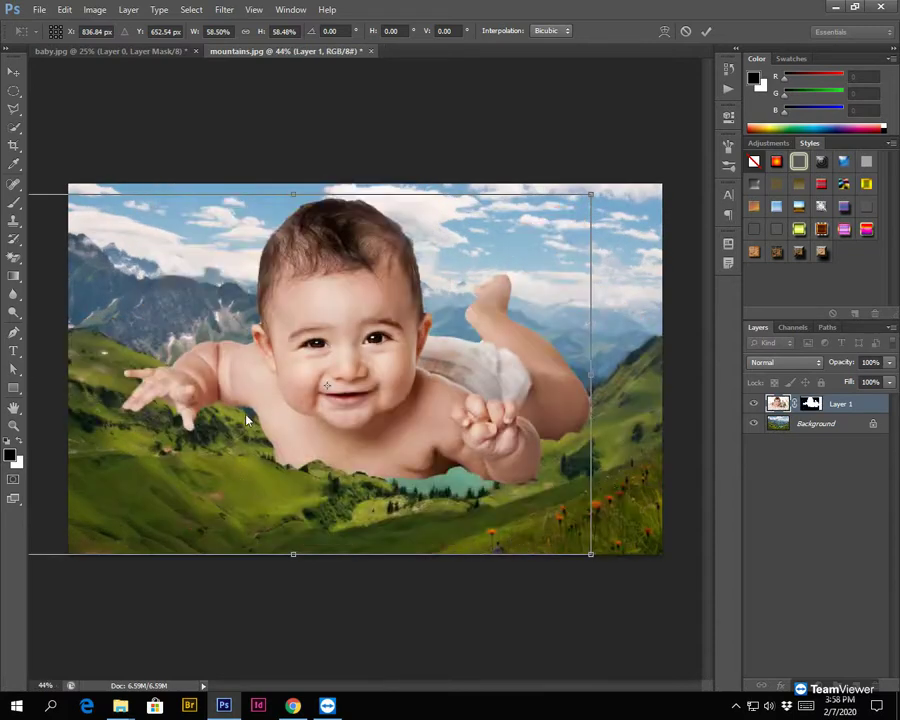
pyautogui.moveTo(263, 402); pyautogui.dragTo(253, 404)
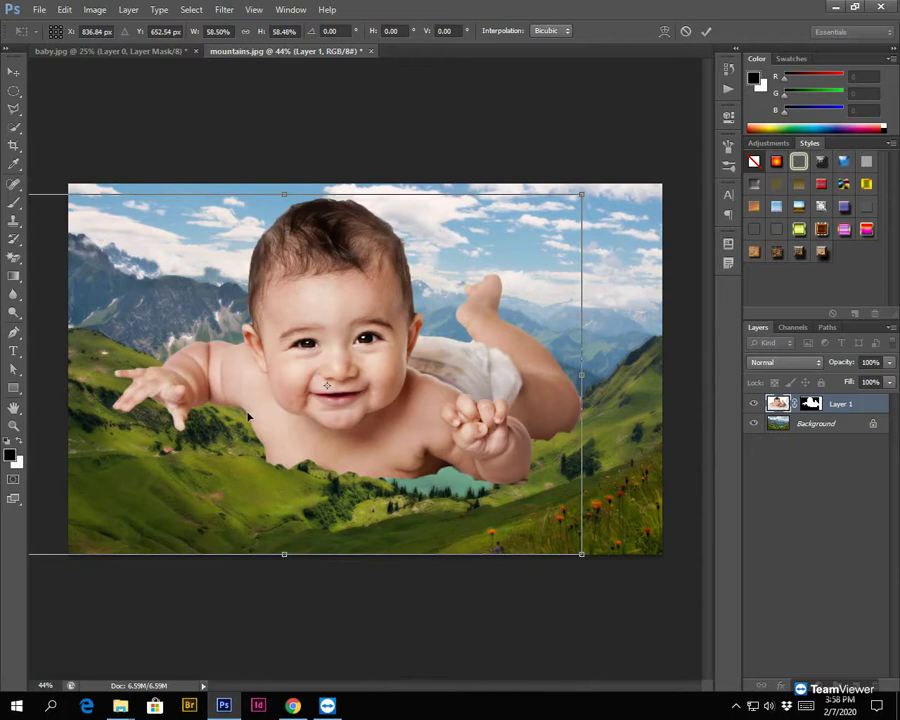
pyautogui.moveTo(516, 404)
pyautogui.mouseDown()
pyautogui.moveTo(515, 376)
pyautogui.moveTo(511, 408)
pyautogui.moveTo(479, 404)
pyautogui.moveTo(523, 403)
pyautogui.mouseUp()
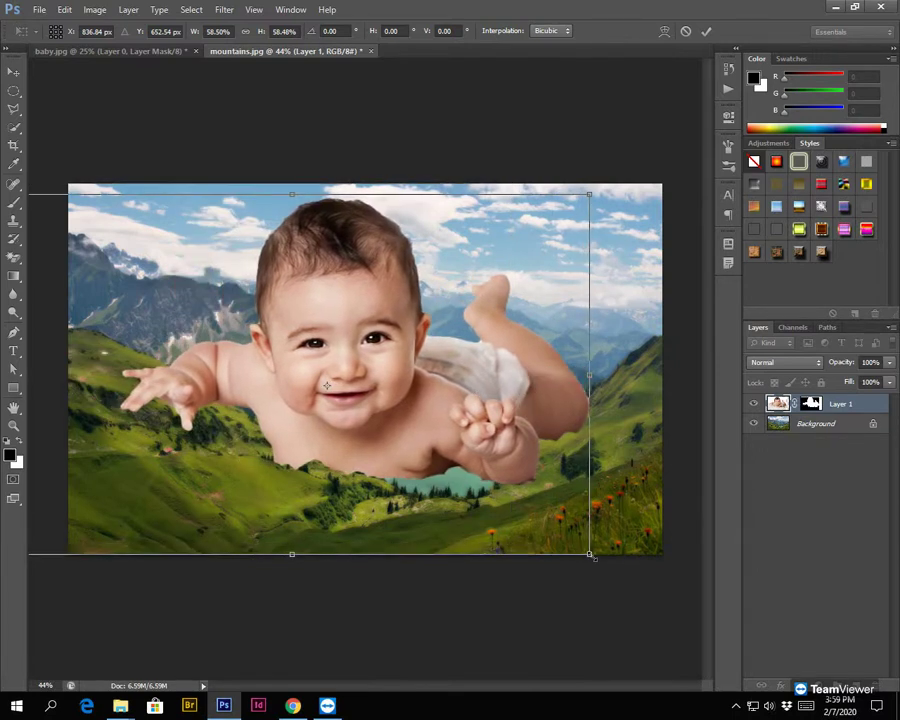
# Reduce the baby to about 54.7%, lower it slightly toward the lake, and apply the transformation.
pyautogui.moveTo(590, 553); pyautogui.dragTo(550, 530)
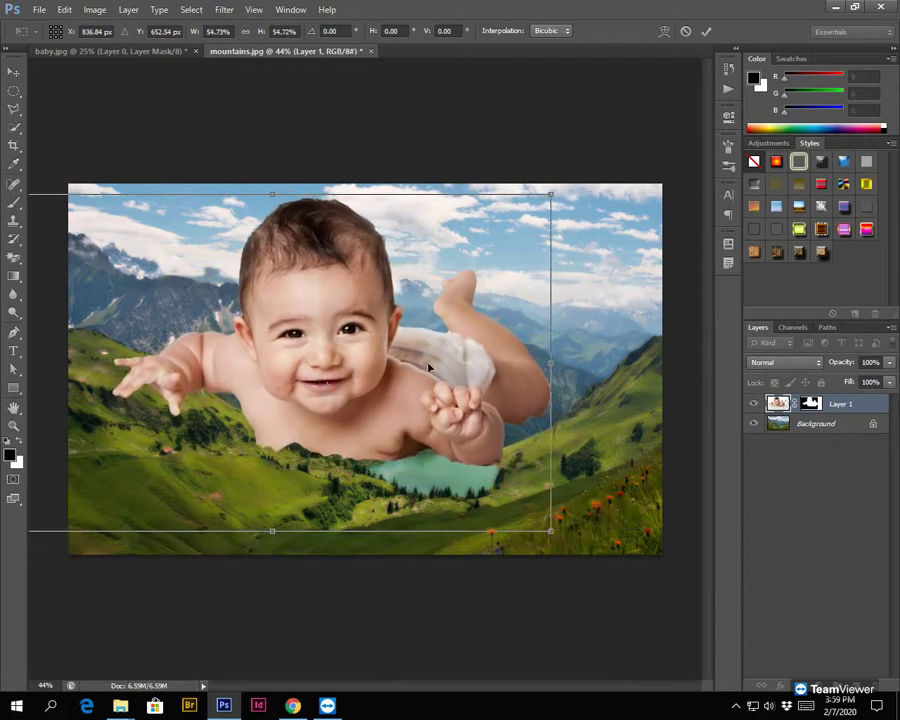
pyautogui.moveTo(366, 332)
pyautogui.mouseDown()
pyautogui.moveTo(380, 338)
pyautogui.moveTo(374, 346)
pyautogui.mouseUp()
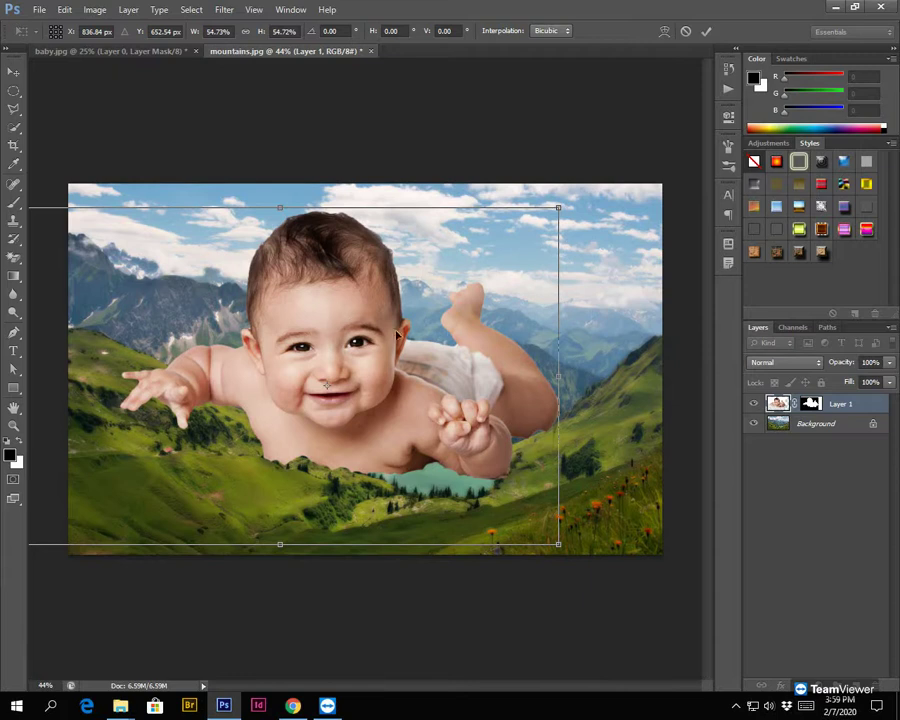
pyautogui.click(707, 32)
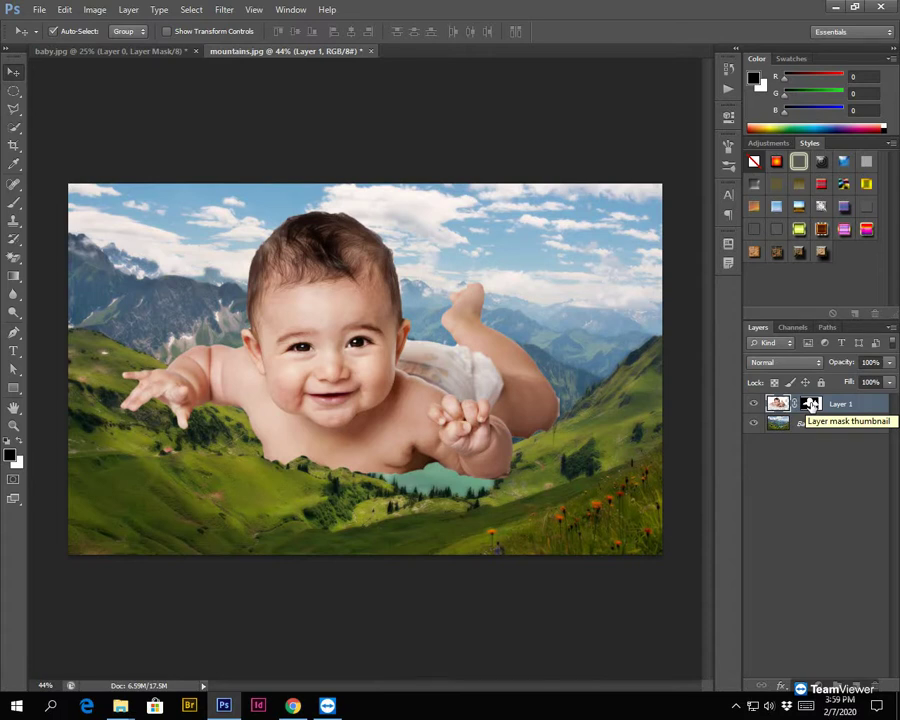
# Display the baby layer's mask alone on the canvas to inspect it, and leave the mask view.
pyautogui.click(811, 404)
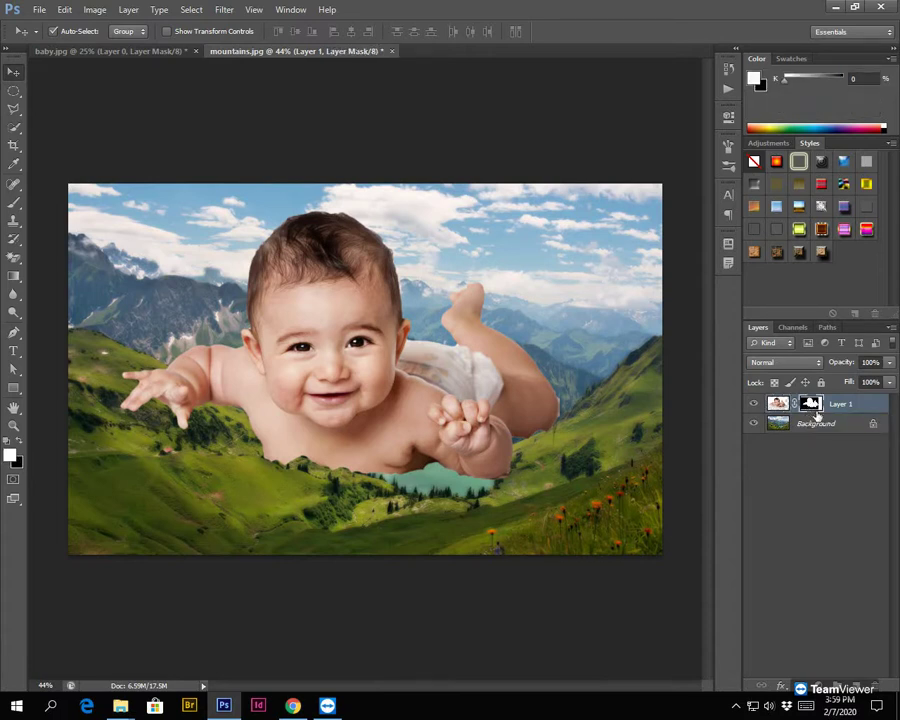
pyautogui.keyDown('alt'); pyautogui.click(812, 406); pyautogui.keyUp('alt')
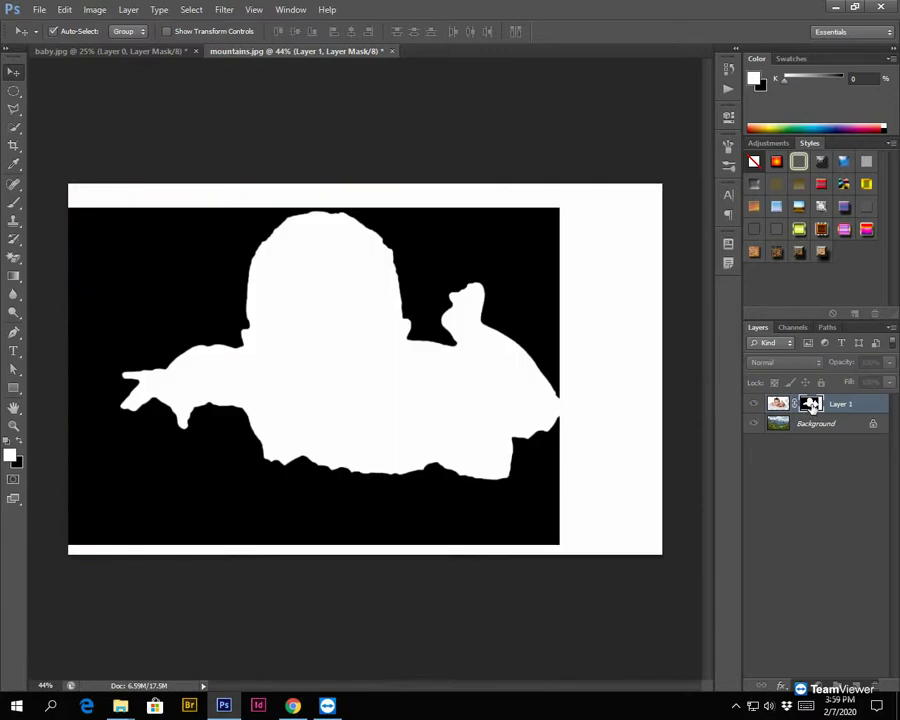
pyautogui.keyDown('alt'); pyautogui.click(811, 404); pyautogui.keyUp('alt')
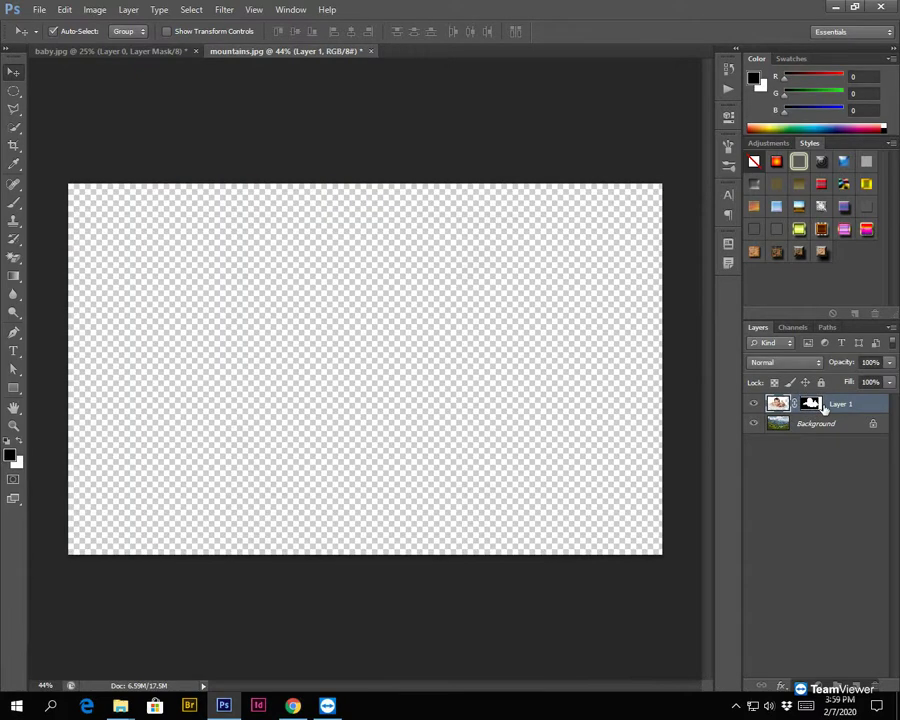
# Activate the Brush tool to paint on the baby layer's mask.
pyautogui.click(14, 203)
pyautogui.rightClick(14, 203)
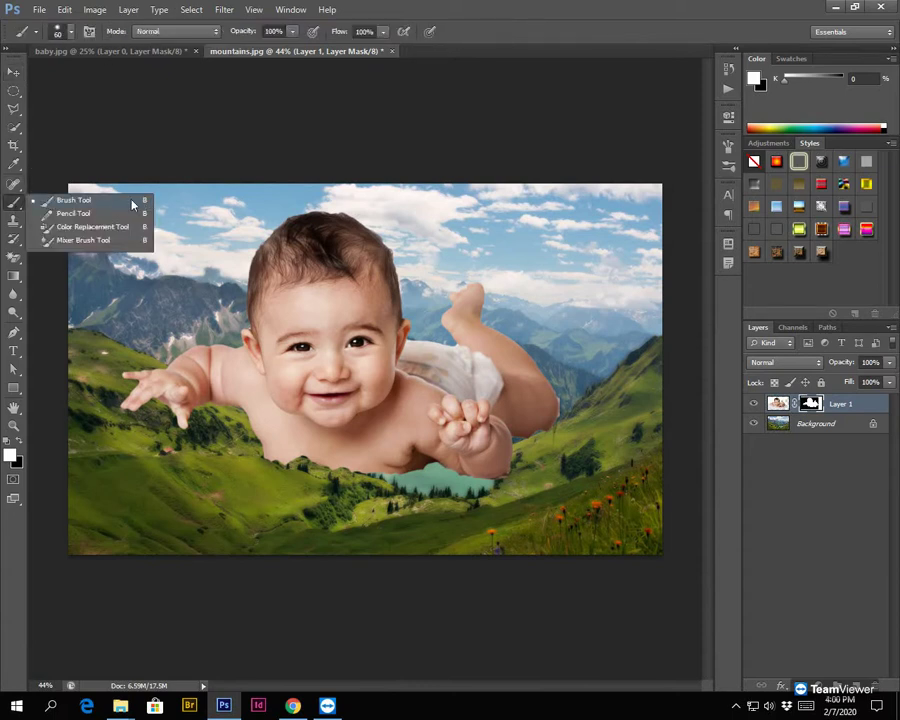
pyautogui.click(16, 205)
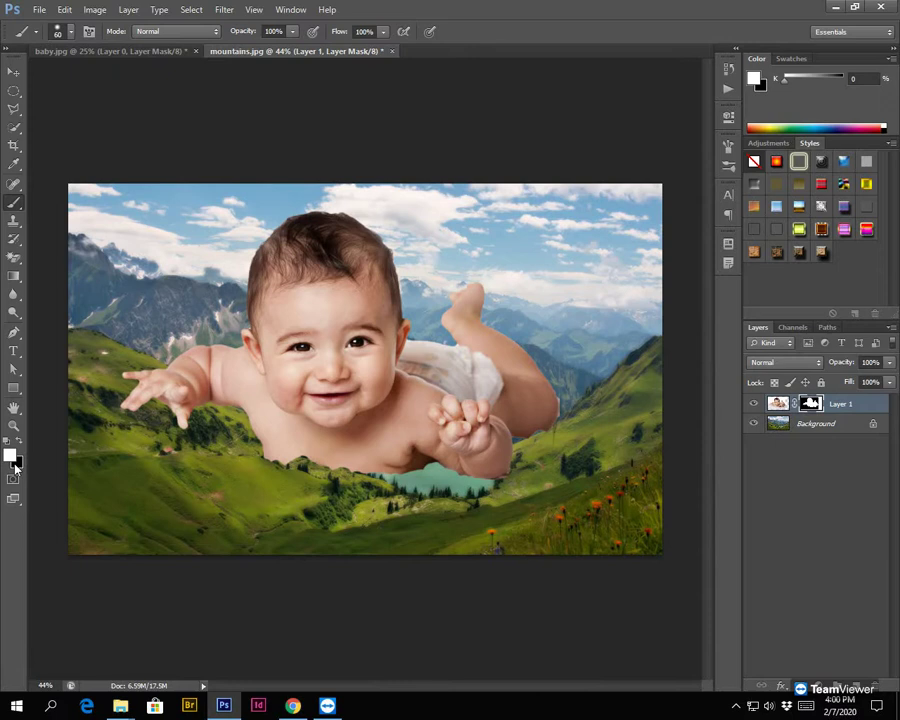
pyautogui.rightClick(16, 203)
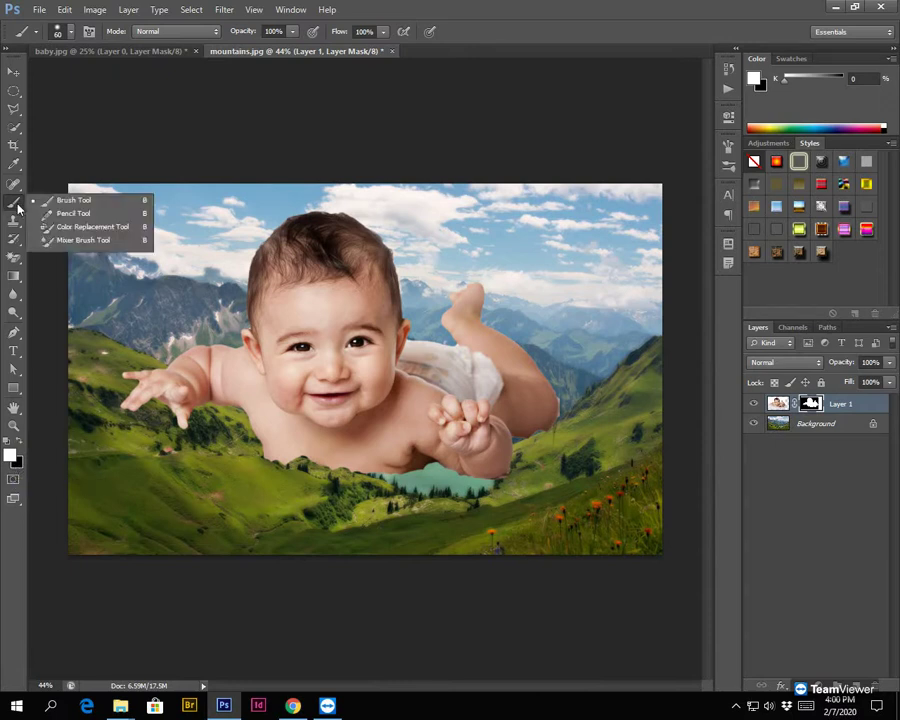
pyautogui.click(55, 200)
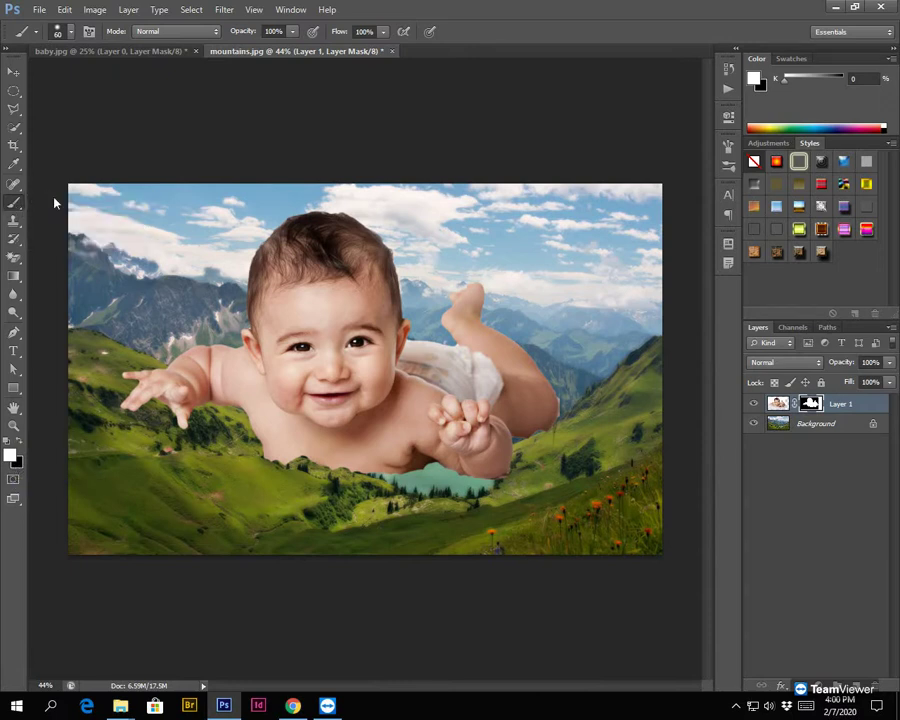
# Set the brush size to 104 px and its hardness to 100%.
pyautogui.click(70, 35)
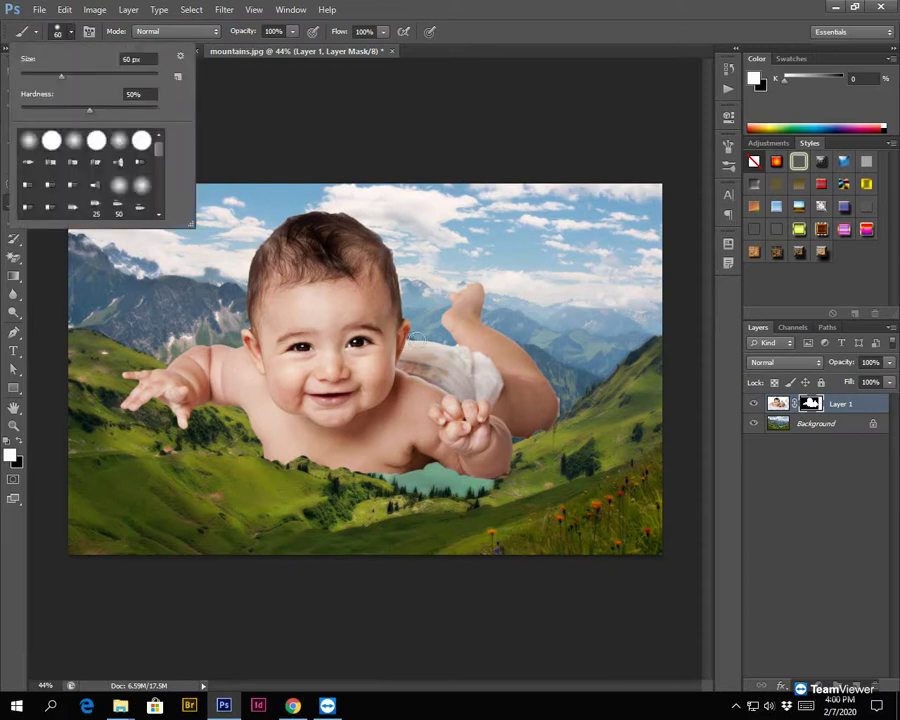
pyautogui.moveTo(59, 79); pyautogui.dragTo(79, 82)
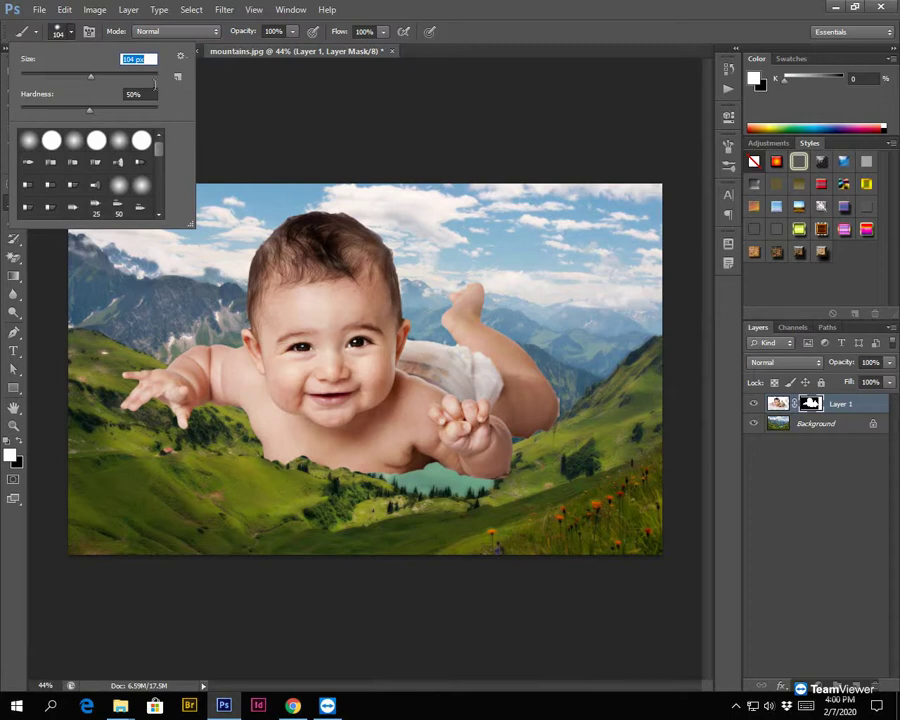
pyautogui.moveTo(91, 113); pyautogui.dragTo(247, 117)
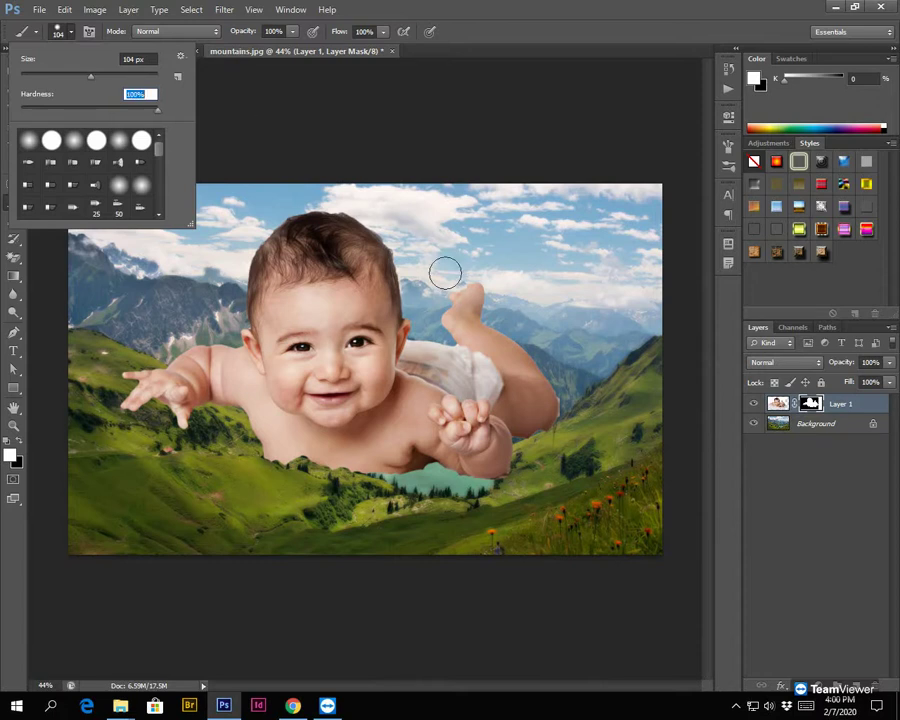
# Try a white stroke and black strokes on the mask across the baby's raised leg, undoing them.
pyautogui.moveTo(436, 338)
pyautogui.mouseDown()
pyautogui.moveTo(488, 360)
pyautogui.moveTo(566, 366)
pyautogui.mouseUp()
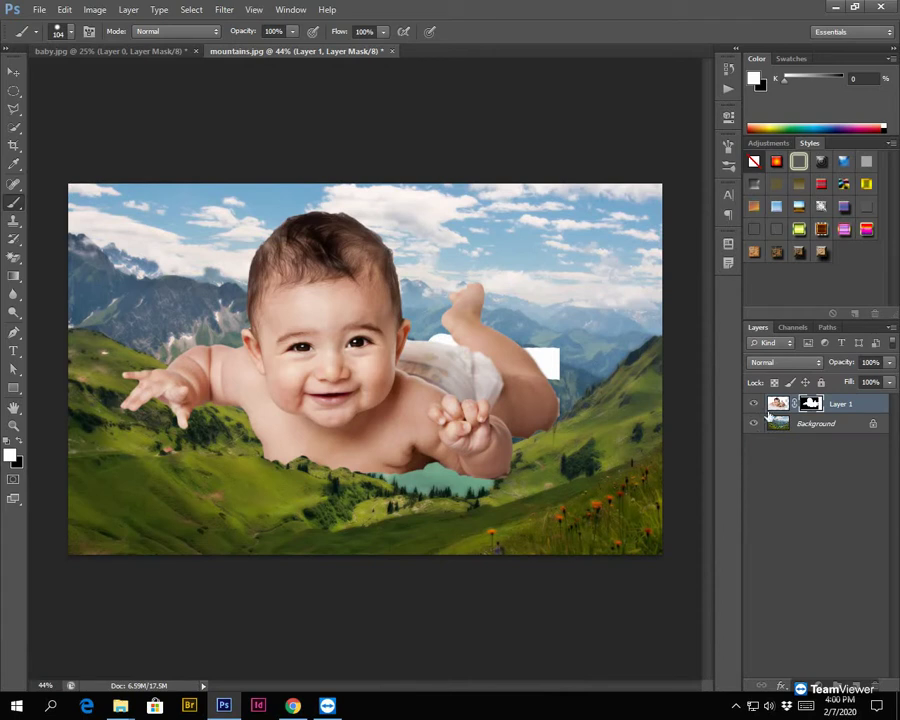
pyautogui.hotkey('ctrl', 'z')
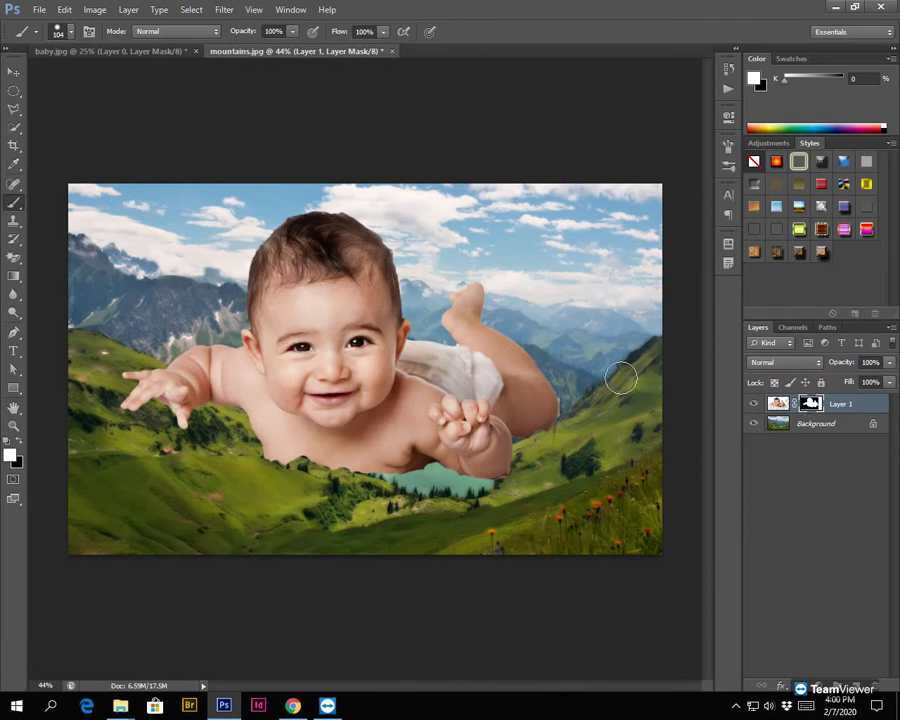
pyautogui.press('x')
pyautogui.click(457, 341)
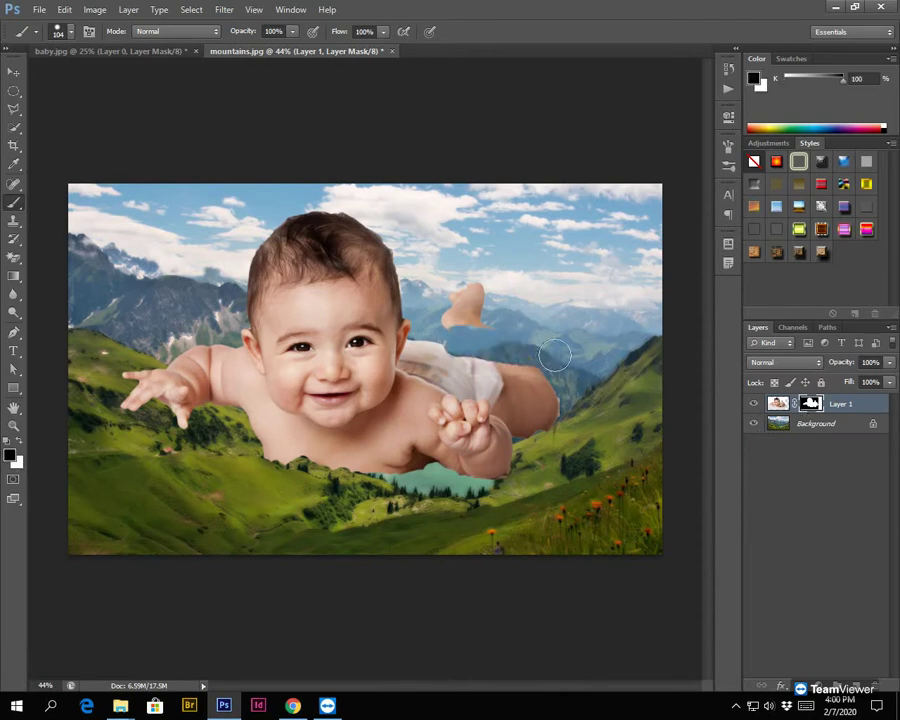
pyautogui.moveTo(482, 344); pyautogui.dragTo(493, 361)
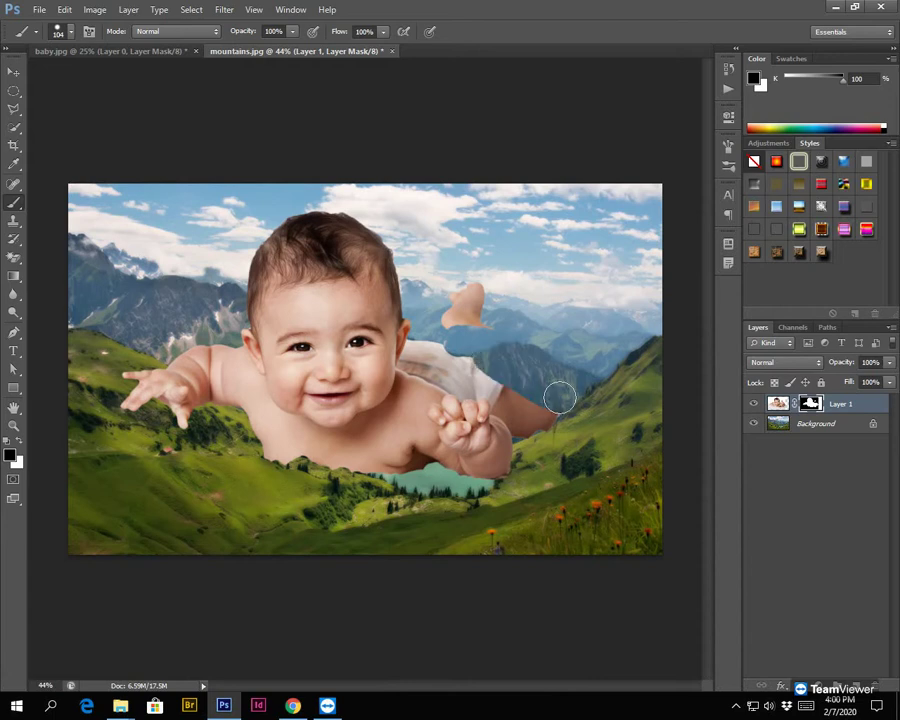
pyautogui.hotkey('ctrl', 'z')
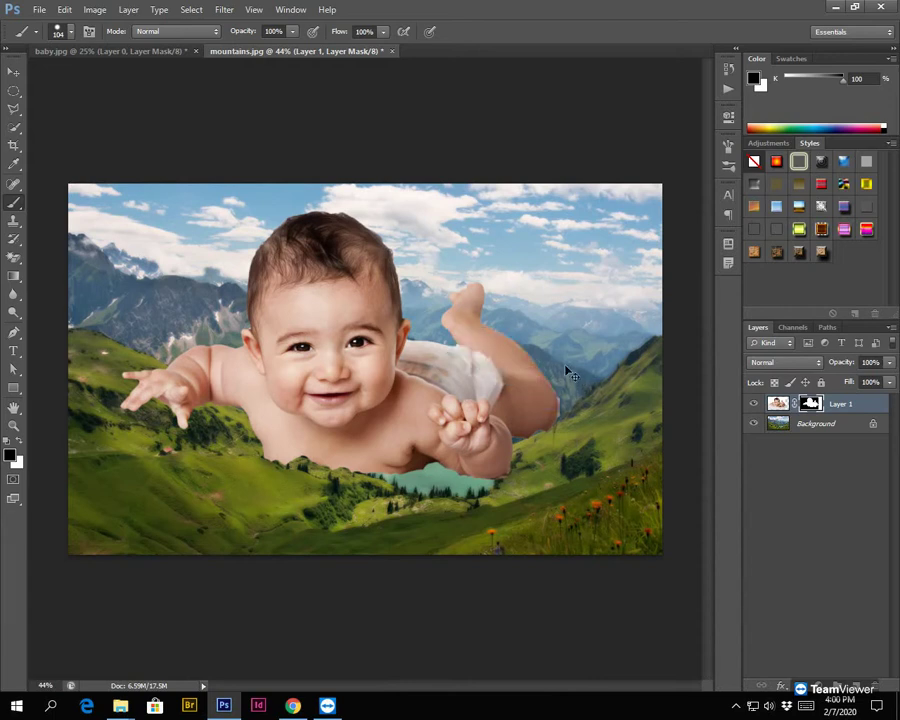
# Set the brush hardness to 0%, try a soft black stroke on the mask over the thigh, and undo it.
pyautogui.click(69, 33)
pyautogui.moveTo(157, 110); pyautogui.dragTo(3, 109)
pyautogui.click(548, 377)
pyautogui.moveTo(548, 377)
pyautogui.mouseDown()
pyautogui.moveTo(476, 315)
pyautogui.moveTo(552, 394)
pyautogui.mouseUp()
pyautogui.hotkey('ctrl', 'z')
# Set the brush hardness to 52% and paint the layer mask black over the baby's raised foot and leg.
pyautogui.click(70, 32)
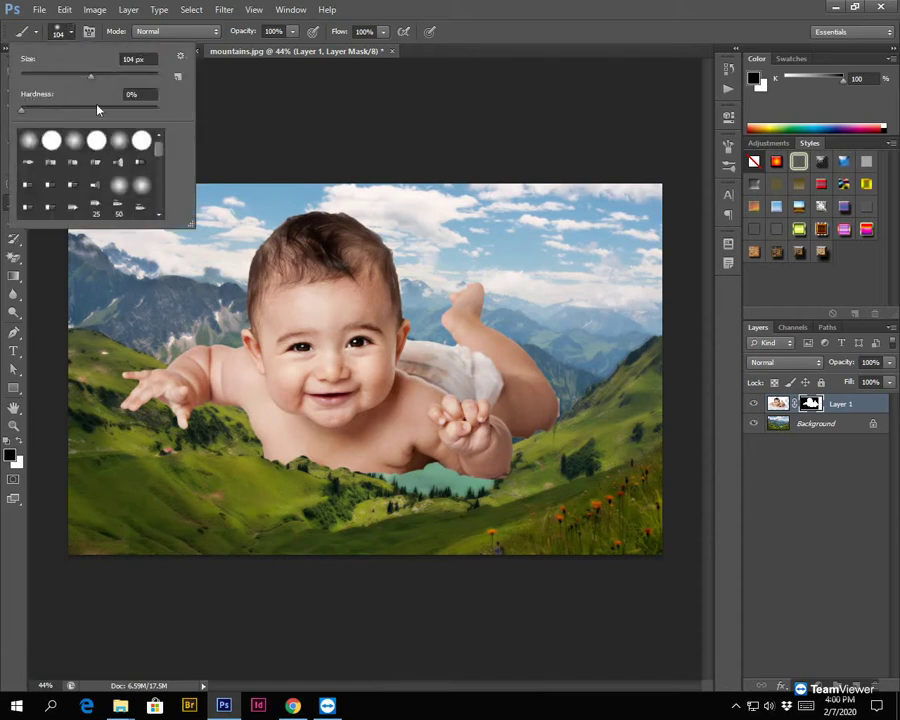
pyautogui.click(92, 110)
pyautogui.click(811, 404)
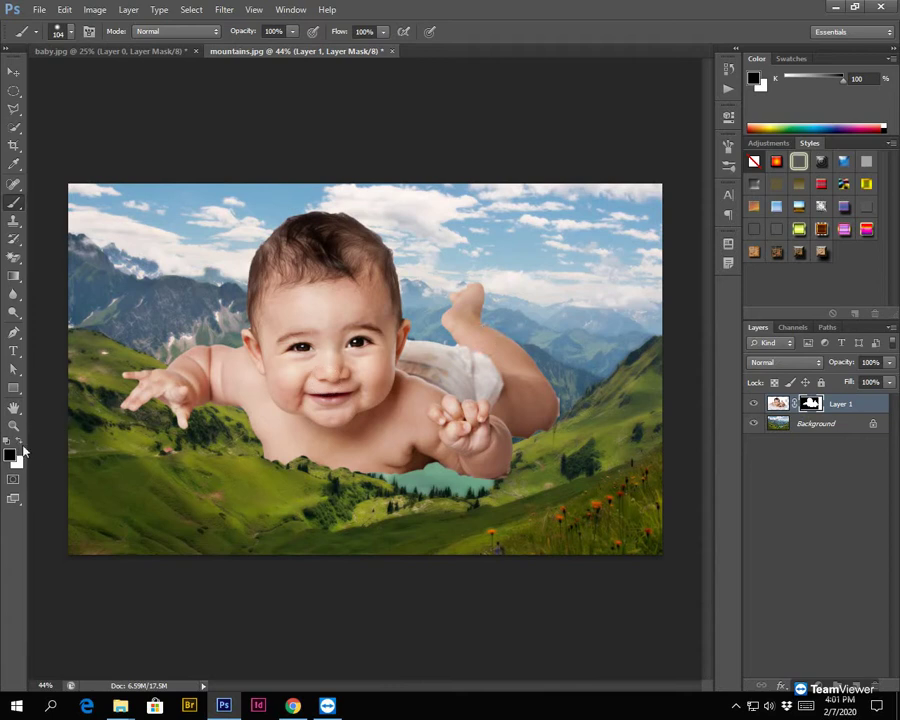
pyautogui.click(18, 443)
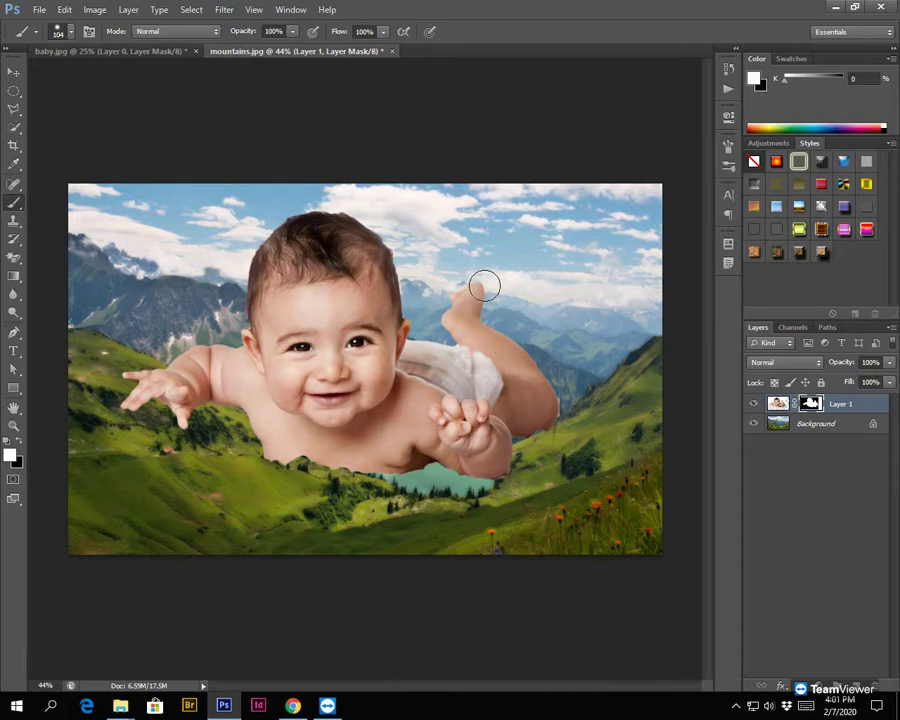
pyautogui.click(18, 443)
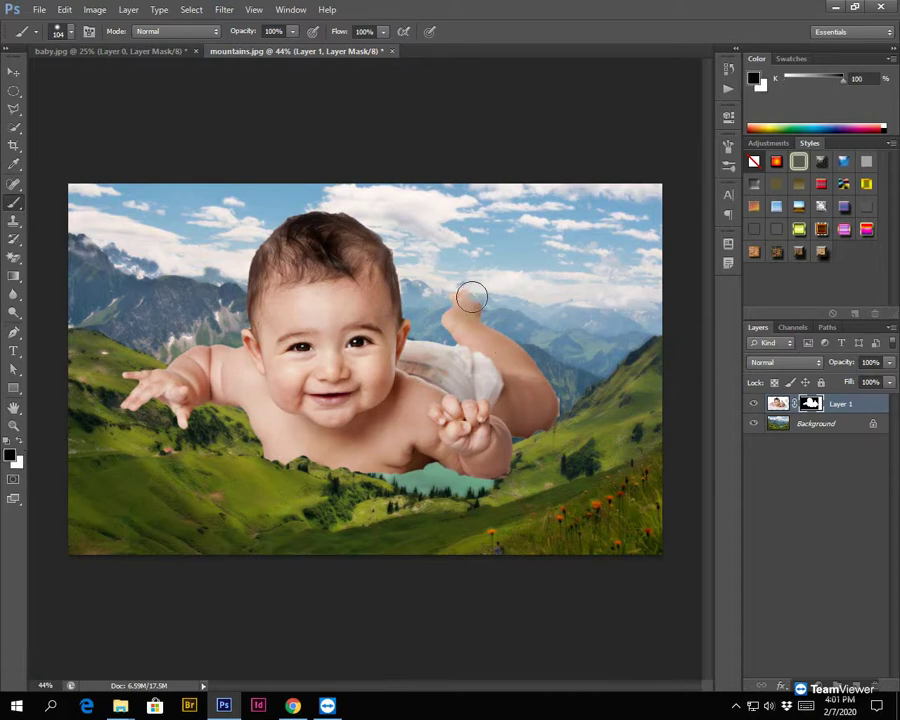
pyautogui.moveTo(470, 297); pyautogui.dragTo(477, 289)
pyautogui.moveTo(500, 345)
pyautogui.mouseDown()
pyautogui.moveTo(585, 375)
pyautogui.moveTo(544, 403)
pyautogui.mouseUp()
# Restore the leg area by painting white on the mask, and hide the leg, white patch and diaper with black.
pyautogui.press('x')
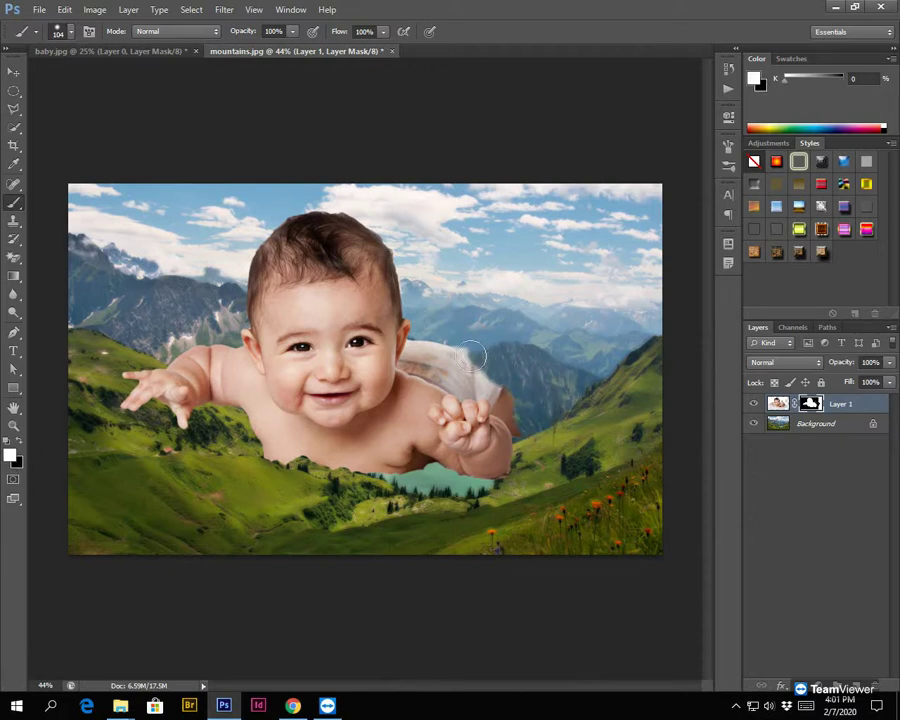
pyautogui.moveTo(490, 358)
pyautogui.mouseDown()
pyautogui.moveTo(459, 357)
pyautogui.moveTo(457, 341)
pyautogui.moveTo(489, 351)
pyautogui.moveTo(502, 340)
pyautogui.moveTo(482, 302)
pyautogui.moveTo(497, 284)
pyautogui.moveTo(535, 304)
pyautogui.moveTo(518, 353)
pyautogui.moveTo(551, 359)
pyautogui.moveTo(566, 328)
pyautogui.mouseUp()
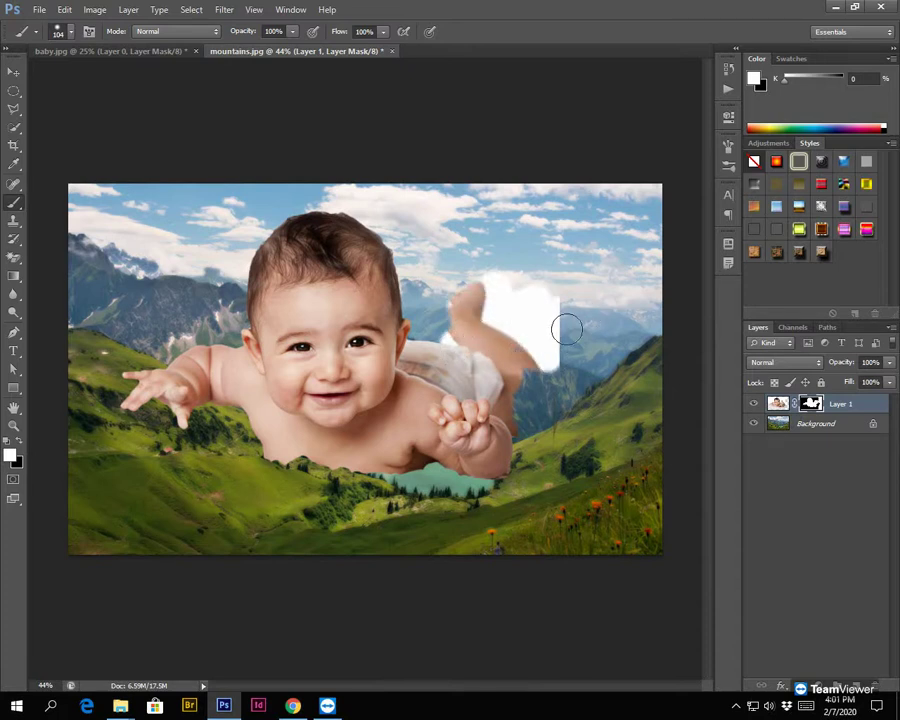
pyautogui.press('x')
pyautogui.click(522, 327)
pyautogui.moveTo(540, 368)
pyautogui.mouseDown()
pyautogui.moveTo(556, 302)
pyautogui.moveTo(557, 325)
pyautogui.moveTo(504, 281)
pyautogui.moveTo(472, 281)
pyautogui.moveTo(538, 323)
pyautogui.moveTo(513, 303)
pyautogui.moveTo(446, 293)
pyautogui.moveTo(505, 345)
pyautogui.moveTo(452, 308)
pyautogui.moveTo(537, 356)
pyautogui.moveTo(492, 304)
pyautogui.moveTo(484, 326)
pyautogui.moveTo(440, 328)
pyautogui.moveTo(467, 346)
pyautogui.moveTo(454, 345)
pyautogui.moveTo(532, 392)
pyautogui.moveTo(448, 339)
pyautogui.moveTo(427, 336)
pyautogui.moveTo(424, 351)
pyautogui.moveTo(473, 360)
pyautogui.moveTo(449, 346)
pyautogui.moveTo(426, 349)
pyautogui.moveTo(424, 338)
pyautogui.moveTo(436, 365)
pyautogui.moveTo(503, 390)
pyautogui.mouseUp()
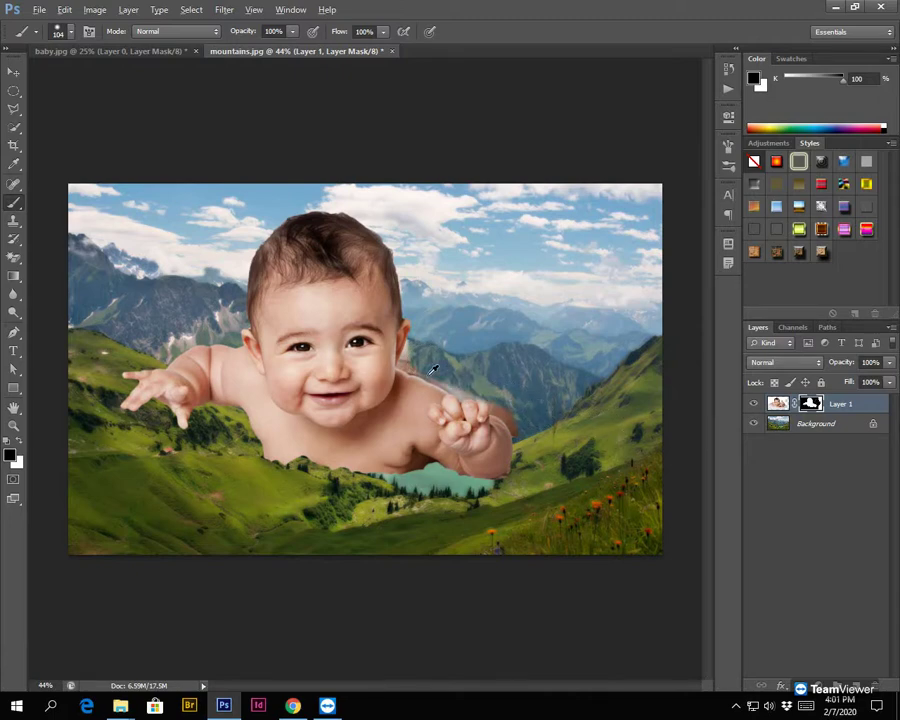
# Reduce the brush size to 74 px and mask out part of the leftover diaper edge beside the ear.
pyautogui.scroll(5, 433, 370)
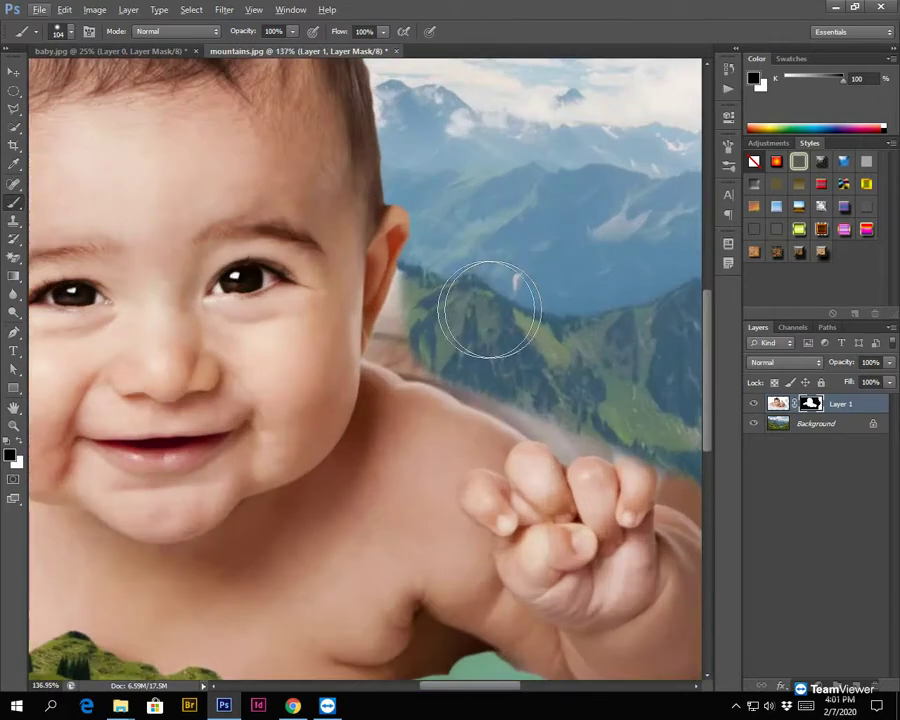
pyautogui.click(71, 33)
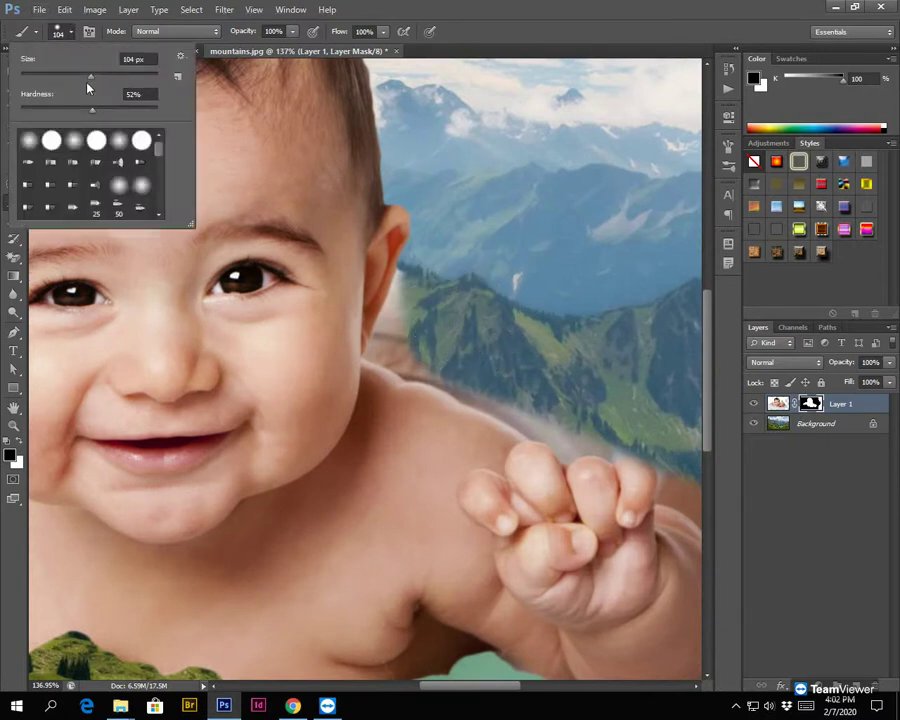
pyautogui.moveTo(91, 82); pyautogui.dragTo(71, 78)
pyautogui.click(469, 328)
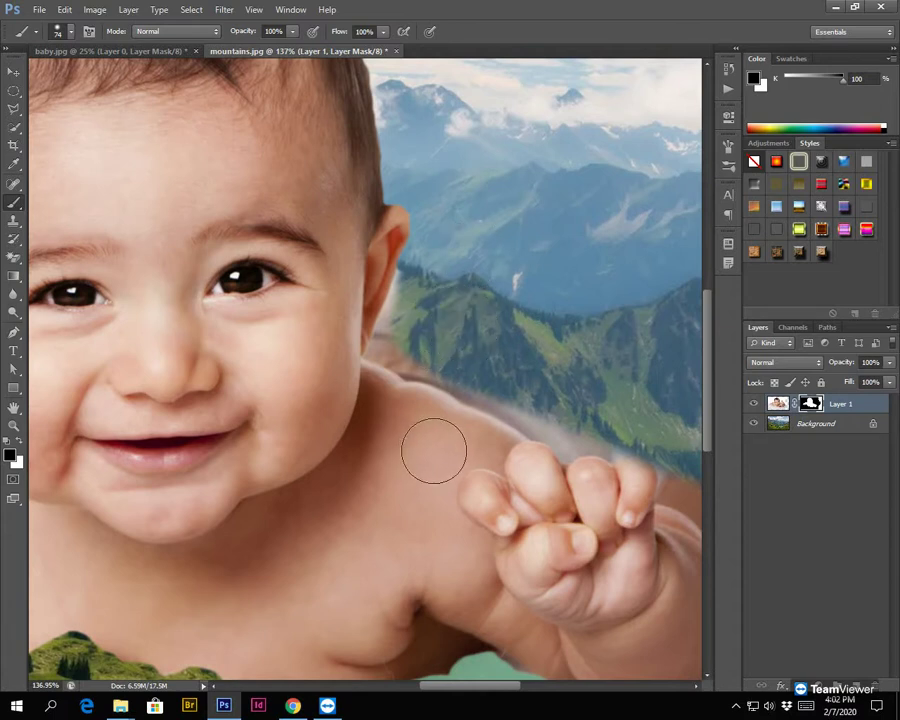
# Fine-tune the brush size down to 20 px for detailed edge work.
pyautogui.press('[')
pyautogui.press('[')
pyautogui.press('[')
pyautogui.press('[')
pyautogui.press('[')
pyautogui.press('[')
pyautogui.press('[')
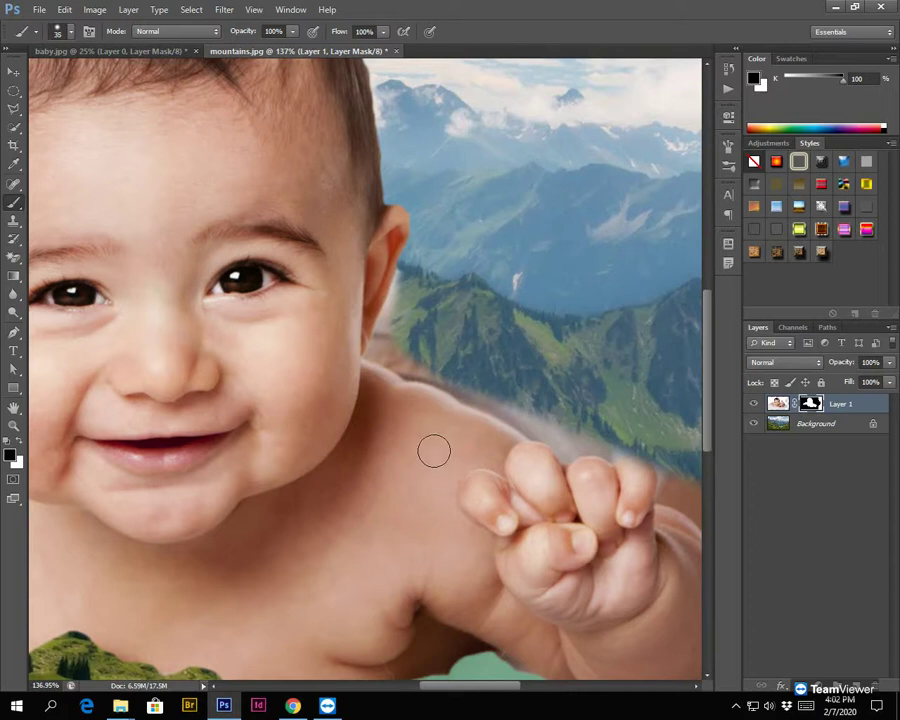
pyautogui.press('[')
pyautogui.press('[')
pyautogui.press('[')
pyautogui.press('[')
pyautogui.press(']')
pyautogui.press(']')
pyautogui.press(']')
pyautogui.press(']')
pyautogui.press(']')
pyautogui.press(']')
pyautogui.press(']')
pyautogui.press(']')
pyautogui.press(']')
pyautogui.press(']')
pyautogui.press(']')
pyautogui.press(']')
pyautogui.press(']')
pyautogui.press(']')
pyautogui.press(']')
pyautogui.press('[')
pyautogui.press('[')
pyautogui.press('[')
pyautogui.press('[')
pyautogui.press('[')
pyautogui.press('[')
pyautogui.press('[')
pyautogui.press('[')
pyautogui.press('[')
pyautogui.press('[')
pyautogui.press('[')
pyautogui.press('[')
pyautogui.press('[')
pyautogui.press(']')
pyautogui.press(']')
pyautogui.press(']')
pyautogui.press(']')
pyautogui.press(']')
pyautogui.press(']')
pyautogui.press(']')
pyautogui.press(']')
pyautogui.press('[')
pyautogui.press('[')
pyautogui.press('[')
pyautogui.press('[')
pyautogui.press('[')
pyautogui.press('[')
pyautogui.press('[')
# Paint the mask black to remove the leftover diaper and leg fragments along the ear, shoulder and raised forearm.
pyautogui.moveTo(387, 320)
pyautogui.mouseDown()
pyautogui.moveTo(374, 357)
pyautogui.moveTo(390, 368)
pyautogui.moveTo(414, 371)
pyautogui.moveTo(392, 343)
pyautogui.moveTo(429, 355)
pyautogui.moveTo(396, 354)
pyautogui.moveTo(404, 364)
pyautogui.moveTo(447, 373)
pyautogui.mouseUp()
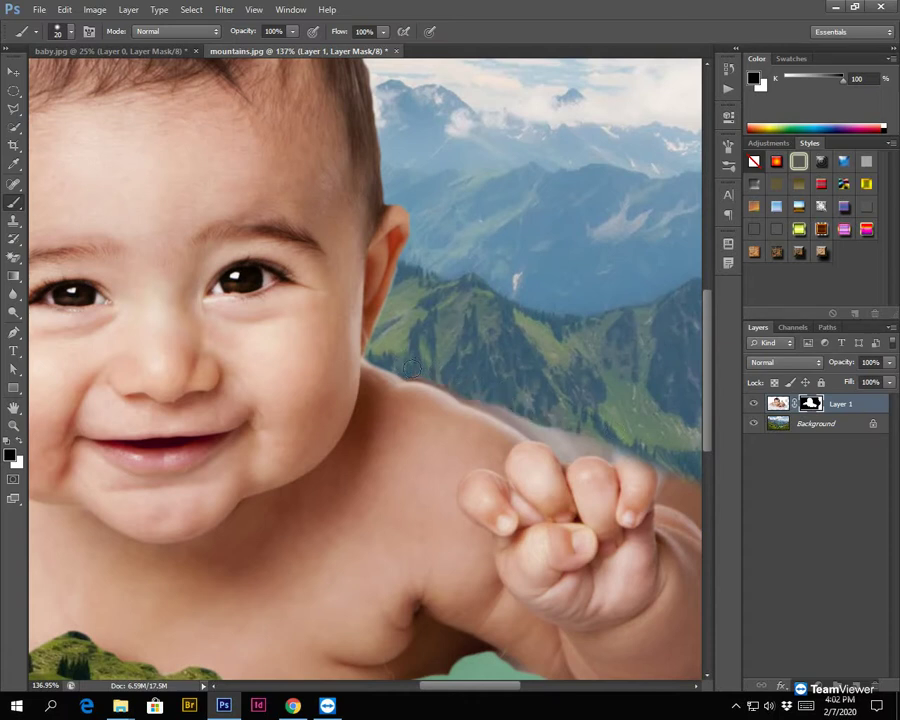
pyautogui.moveTo(469, 395)
pyautogui.mouseDown()
pyautogui.moveTo(550, 428)
pyautogui.moveTo(632, 445)
pyautogui.moveTo(552, 443)
pyautogui.moveTo(512, 418)
pyautogui.mouseUp()
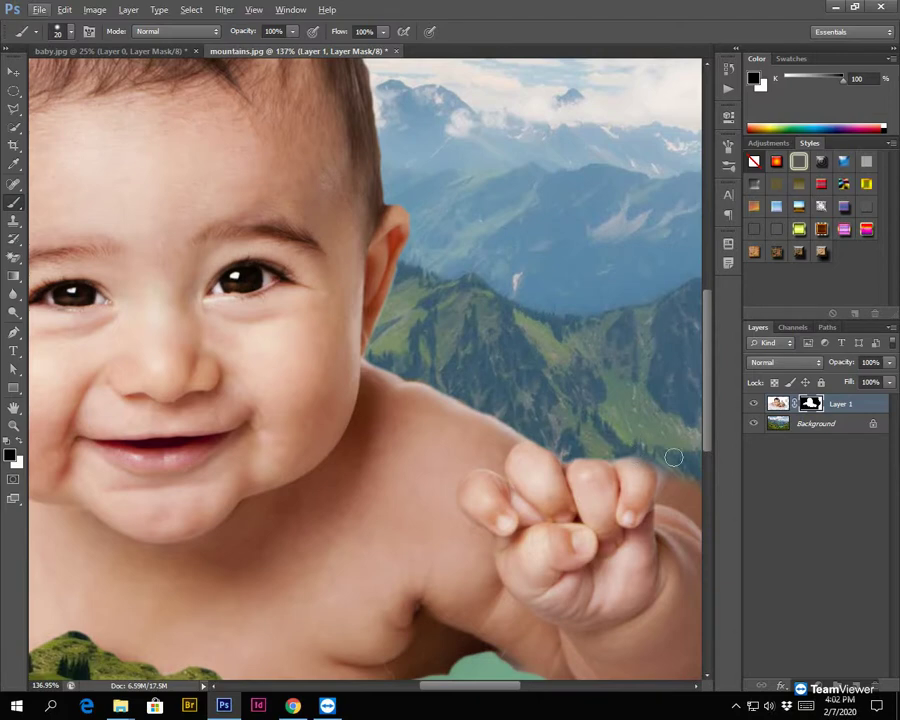
pyautogui.moveTo(485, 365); pyautogui.dragTo(150, 194)
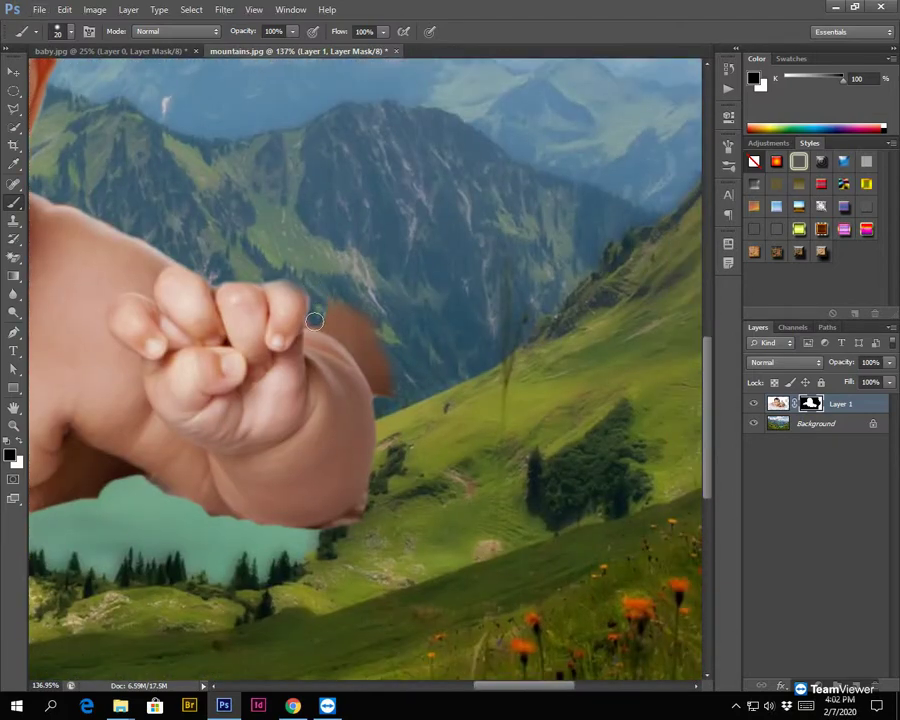
pyautogui.moveTo(327, 321)
pyautogui.mouseDown()
pyautogui.moveTo(378, 372)
pyautogui.moveTo(391, 407)
pyautogui.moveTo(373, 373)
pyautogui.moveTo(372, 383)
pyautogui.moveTo(385, 412)
pyautogui.moveTo(381, 355)
pyautogui.moveTo(398, 392)
pyautogui.moveTo(343, 283)
pyautogui.moveTo(366, 333)
pyautogui.moveTo(335, 297)
pyautogui.moveTo(357, 327)
pyautogui.mouseUp()
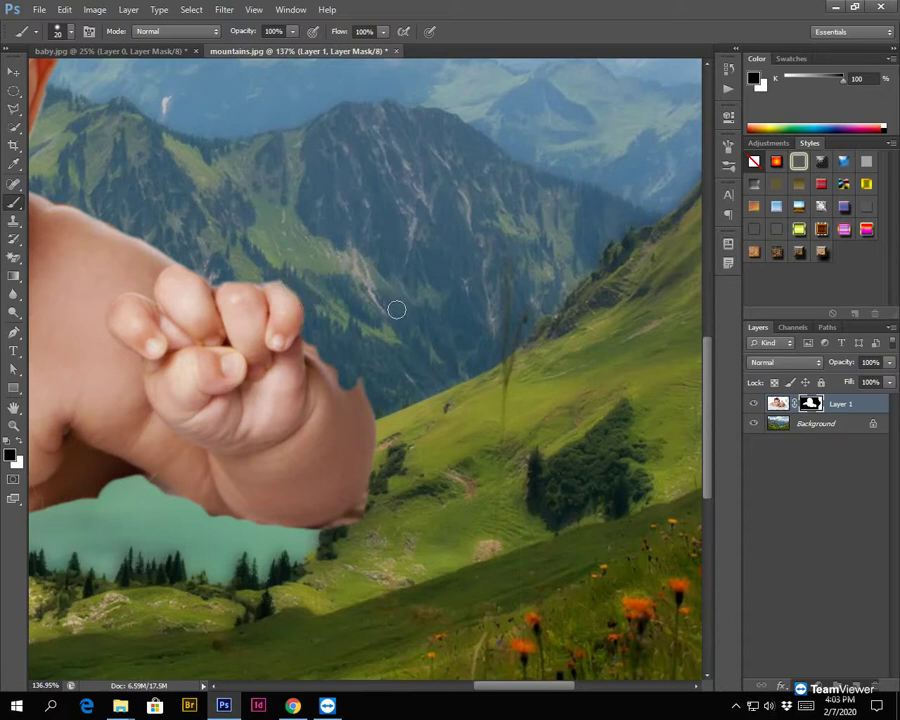
# Paint the mask white to restore the missing edges of the forearm and the fist's outer finger.
pyautogui.press('x')
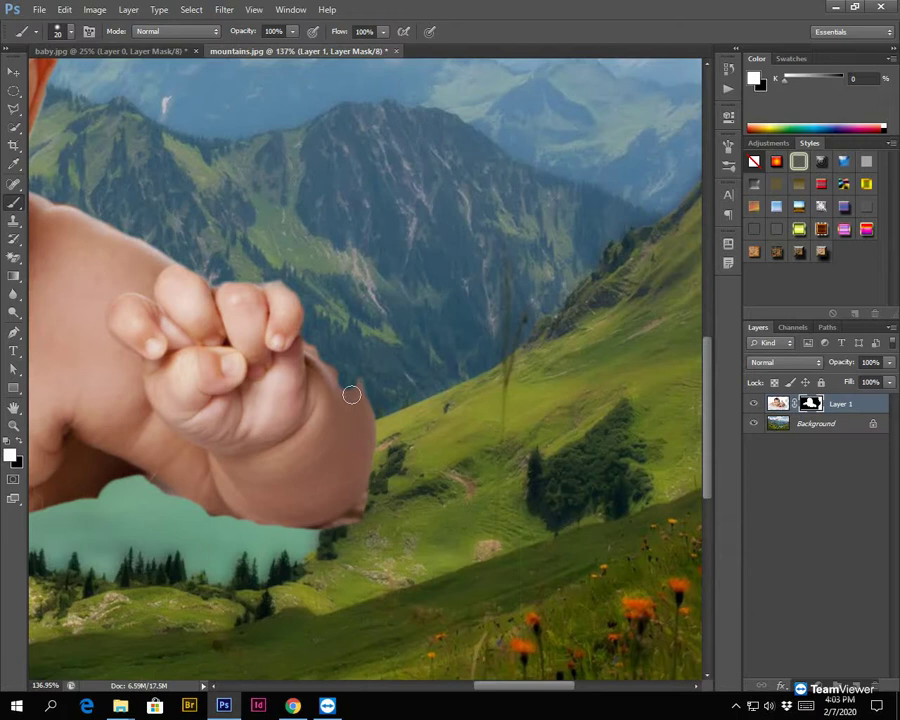
pyautogui.moveTo(336, 366); pyautogui.dragTo(312, 346)
pyautogui.moveTo(264, 298)
pyautogui.mouseDown()
pyautogui.moveTo(288, 291)
pyautogui.moveTo(291, 324)
pyautogui.mouseUp()
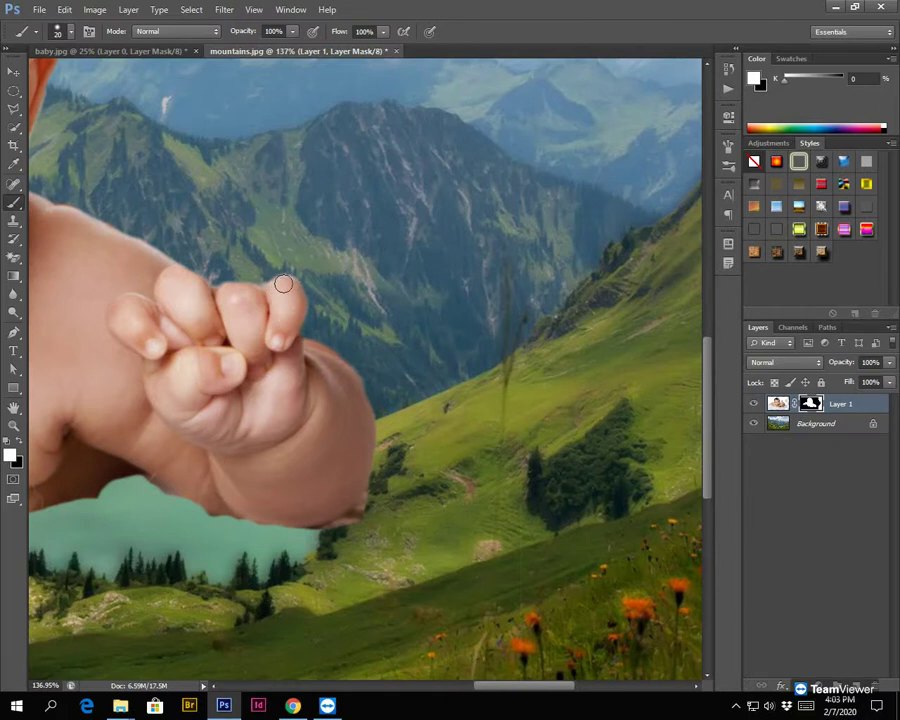
pyautogui.moveTo(277, 288)
pyautogui.mouseDown()
pyautogui.moveTo(285, 277)
pyautogui.moveTo(273, 293)
pyautogui.moveTo(313, 274)
pyautogui.moveTo(267, 267)
pyautogui.mouseUp()
# Hide the baby's lower torso by painting the mask black with an 80 px brush, from the outstretched arm toward the lake.
pyautogui.press('x')
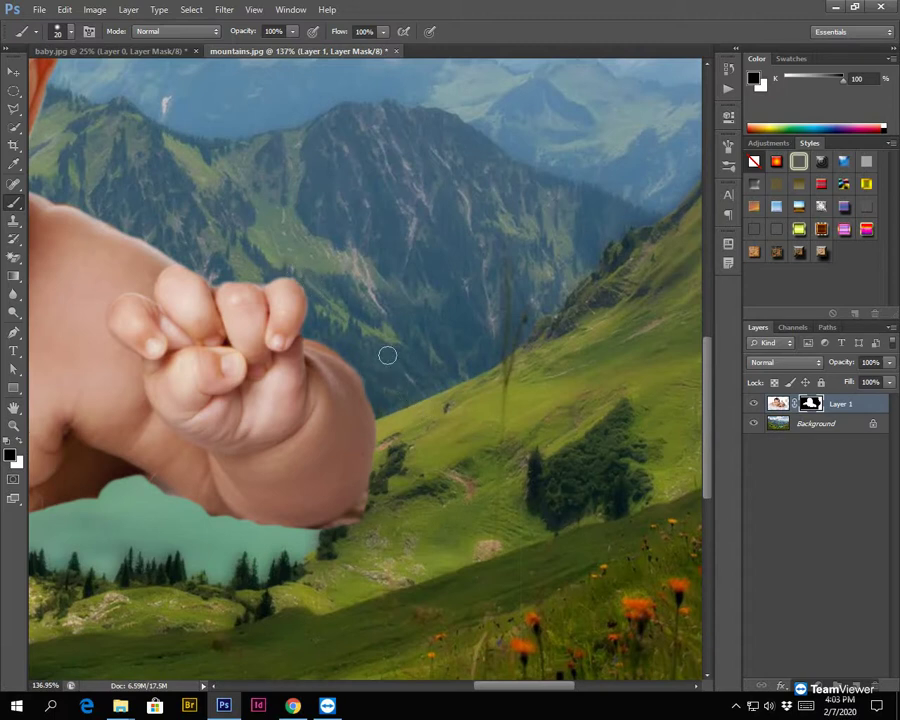
pyautogui.scroll(-5, 355, 463)
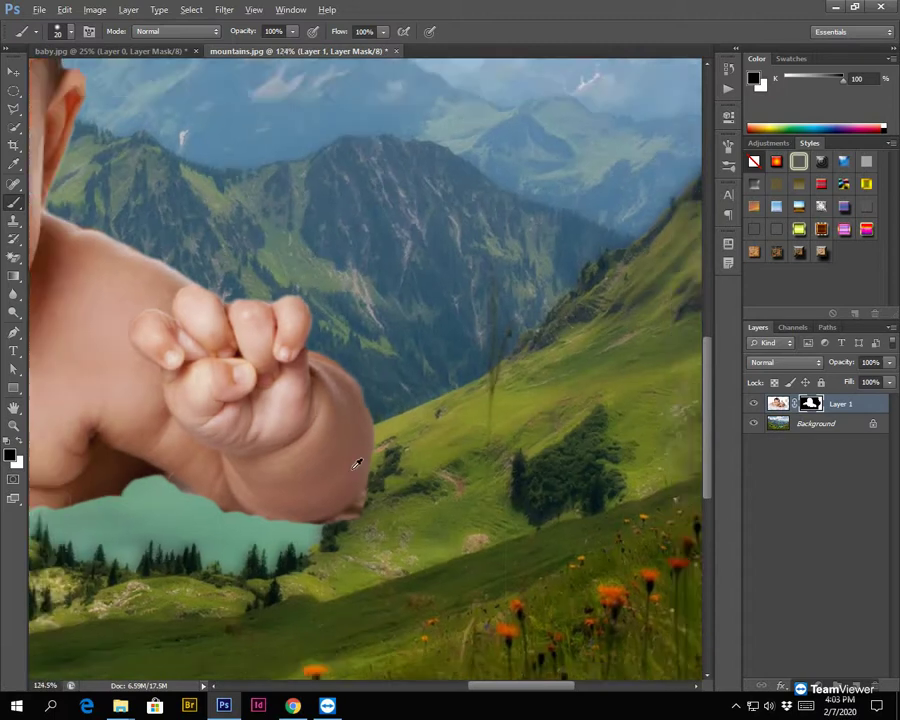
pyautogui.scroll(-1, 355, 463)
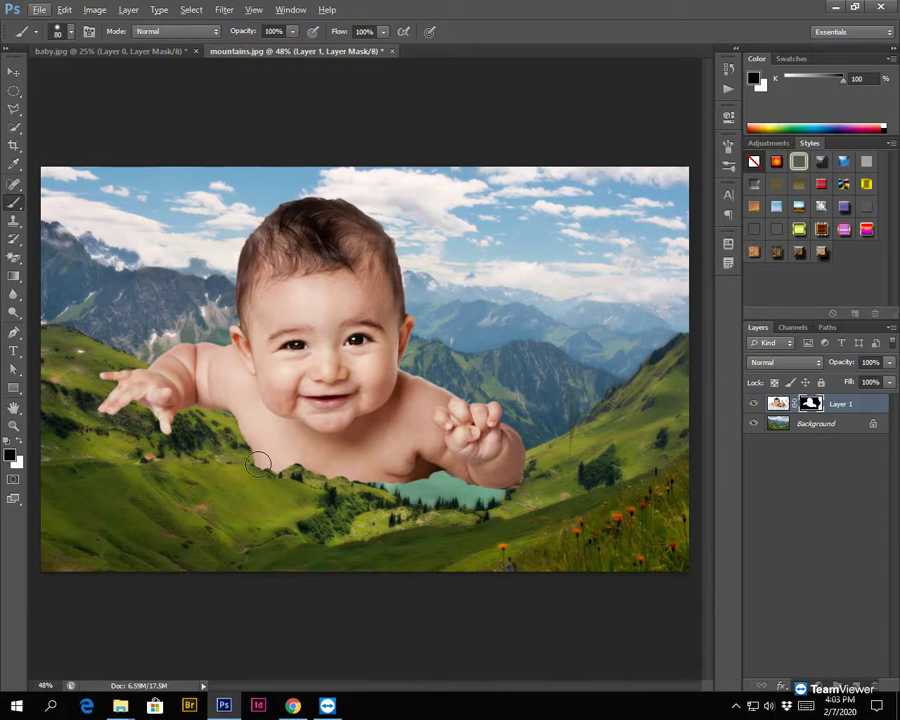
pyautogui.moveTo(208, 448)
pyautogui.mouseDown()
pyautogui.moveTo(300, 477)
pyautogui.moveTo(259, 457)
pyautogui.moveTo(235, 424)
pyautogui.moveTo(219, 420)
pyautogui.moveTo(325, 450)
pyautogui.moveTo(325, 460)
pyautogui.moveTo(347, 467)
pyautogui.moveTo(353, 458)
pyautogui.moveTo(429, 483)
pyautogui.moveTo(372, 465)
pyautogui.moveTo(422, 475)
pyautogui.moveTo(377, 459)
pyautogui.moveTo(408, 460)
pyautogui.mouseUp()
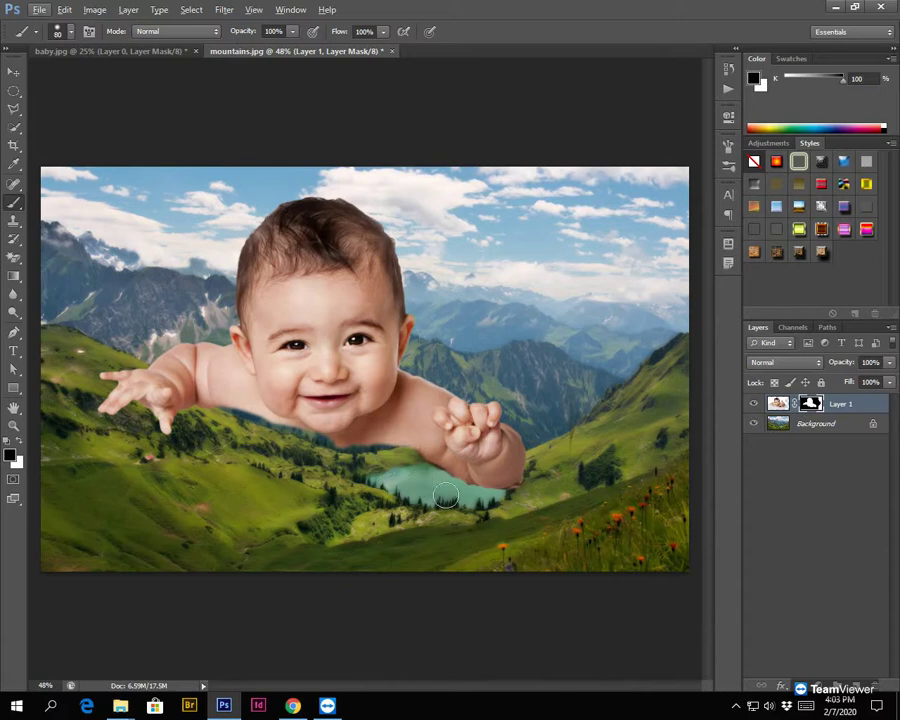
# Reduce the brush size to 15 px and clean up the rough lower edge of the forearm above the lake.
pyautogui.scroll(5, 470, 500)
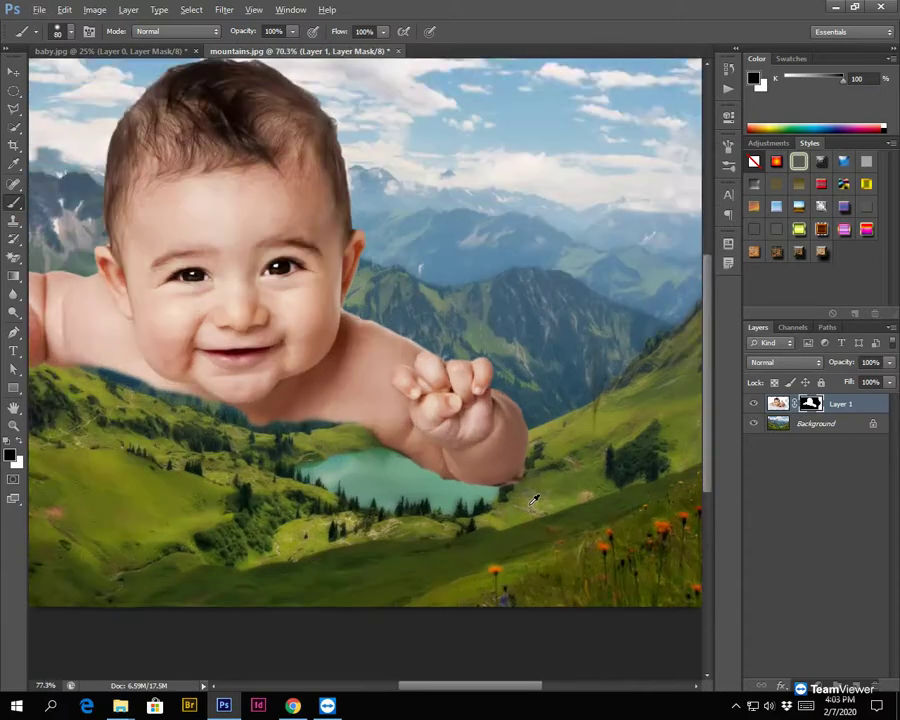
pyautogui.press('[')
pyautogui.press('[')
pyautogui.press('[')
pyautogui.press('[')
pyautogui.press('[')
pyautogui.press('[')
pyautogui.press('[')
pyautogui.press('[')
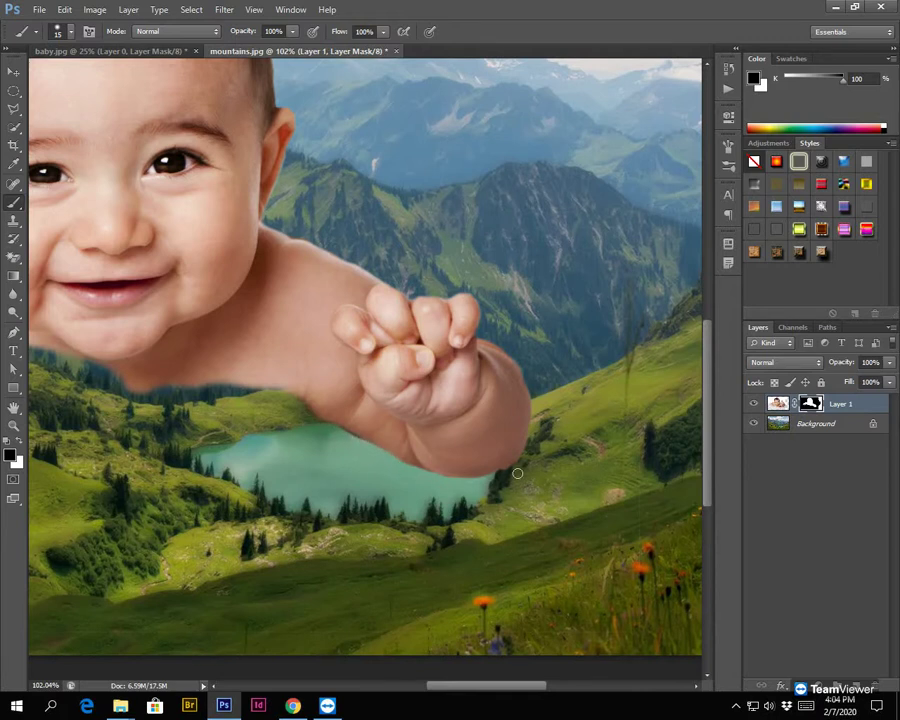
# Paint the mask white to extend the baby's chest and underside down to the ridge line of the green hills.
pyautogui.press('x')
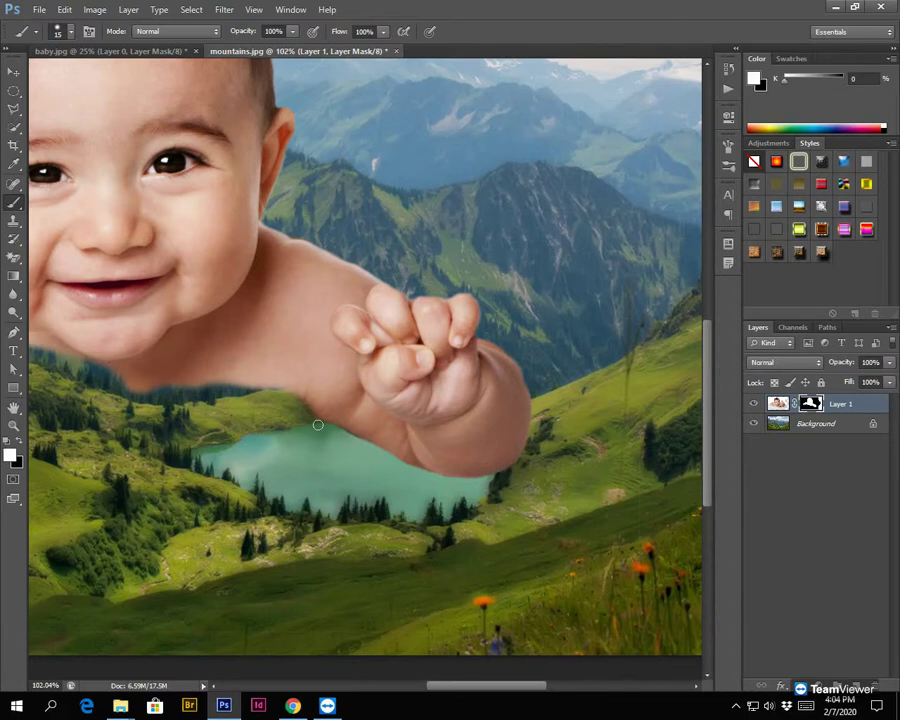
pyautogui.press('x')
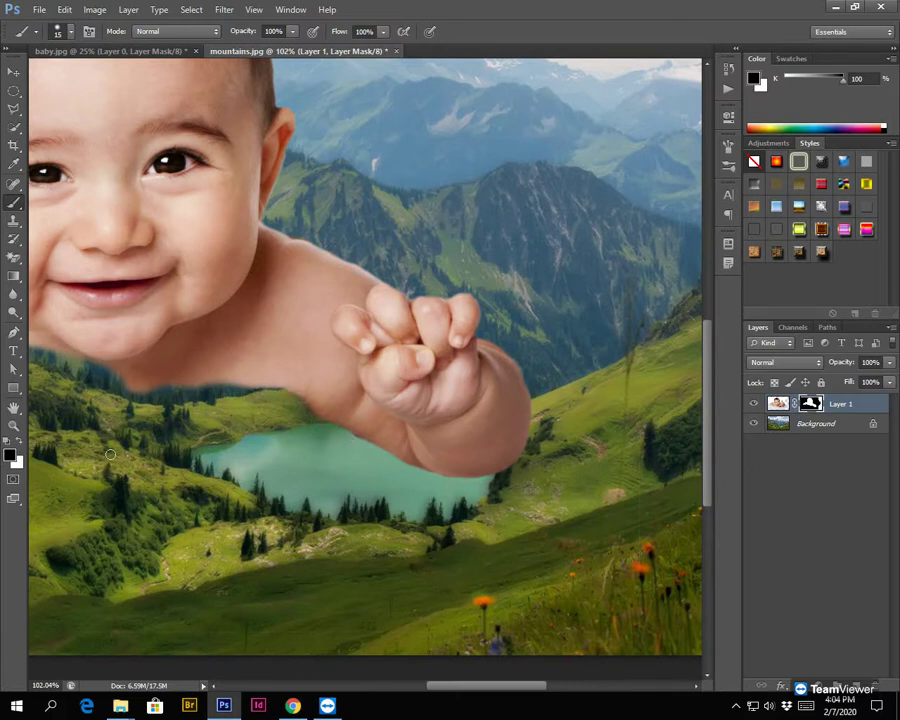
pyautogui.press('x')
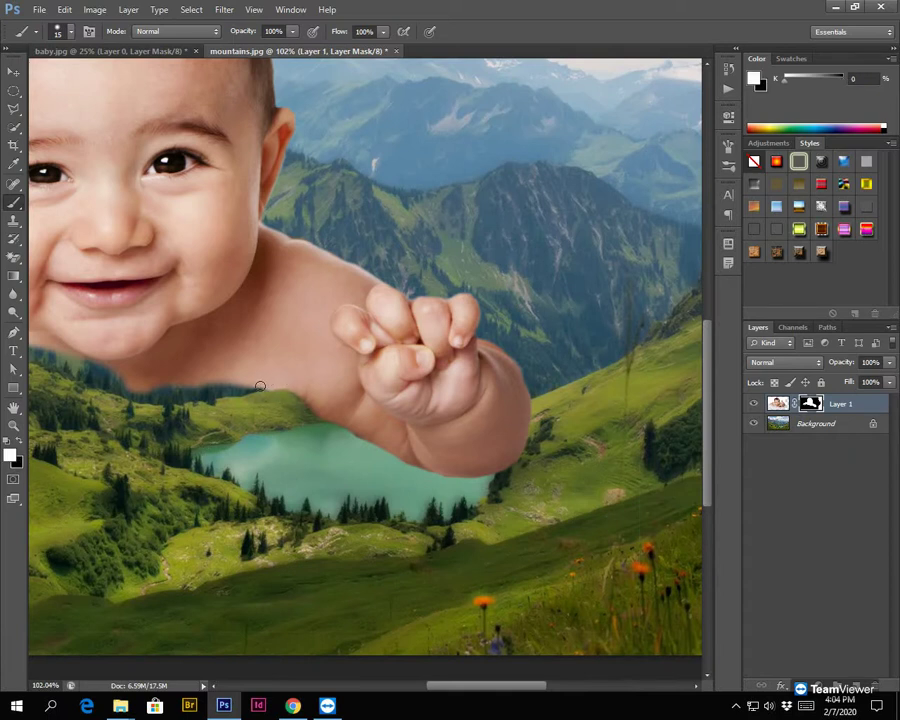
pyautogui.moveTo(212, 396)
pyautogui.mouseDown()
pyautogui.moveTo(191, 393)
pyautogui.moveTo(238, 388)
pyautogui.mouseUp()
pyautogui.moveTo(174, 399)
pyautogui.mouseDown()
pyautogui.moveTo(130, 394)
pyautogui.moveTo(212, 384)
pyautogui.mouseUp()
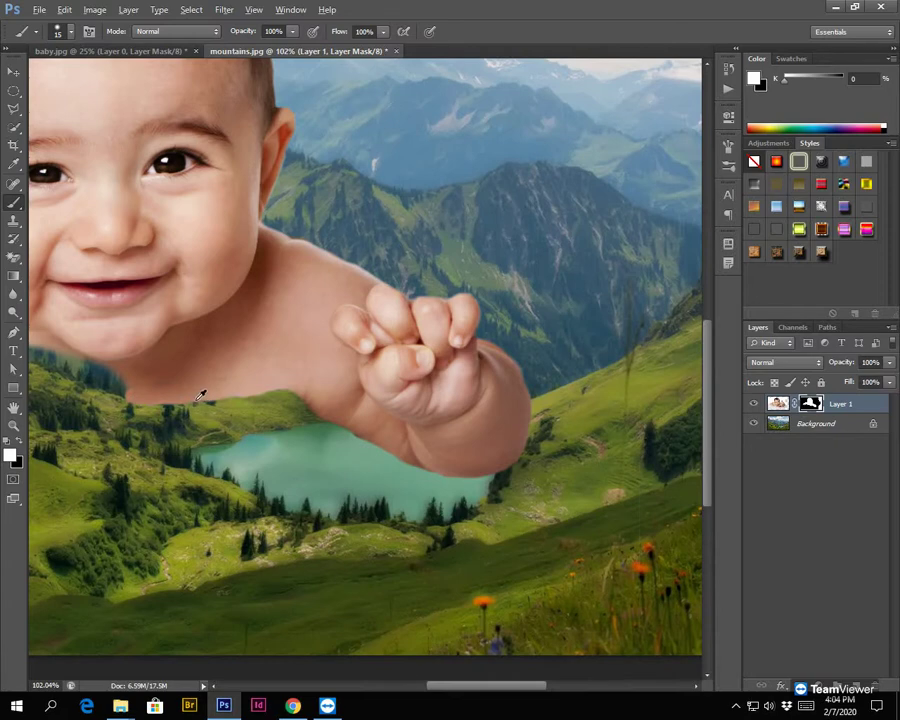
pyautogui.moveTo(146, 394); pyautogui.dragTo(466, 417)
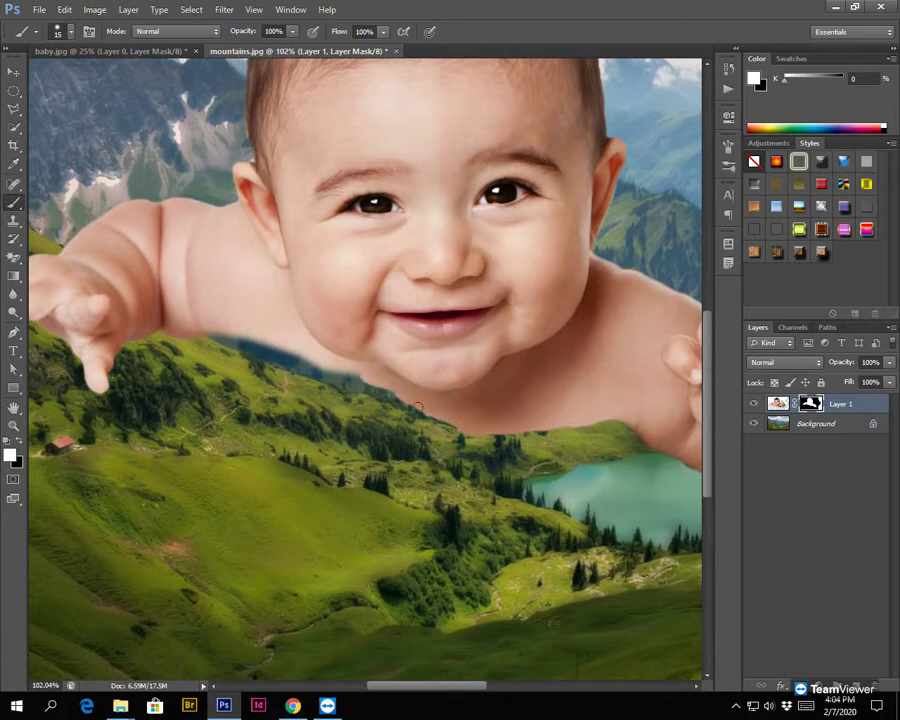
pyautogui.moveTo(395, 398)
pyautogui.mouseDown()
pyautogui.moveTo(300, 373)
pyautogui.moveTo(201, 329)
pyautogui.moveTo(319, 355)
pyautogui.moveTo(241, 338)
pyautogui.moveTo(383, 386)
pyautogui.mouseUp()
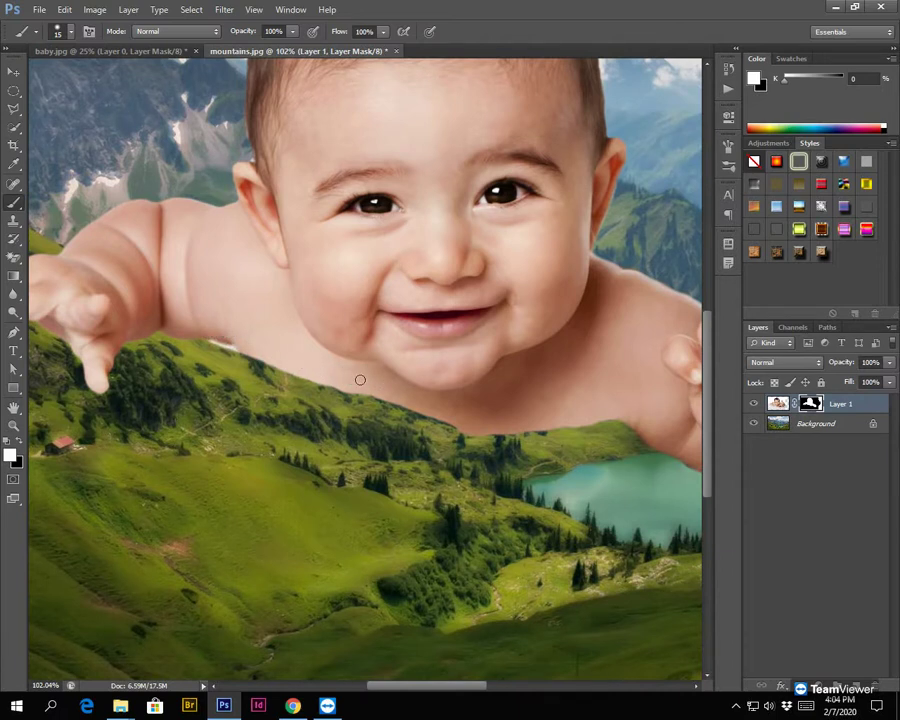
# Reduce the brush to 7 px and paint the mask black to remove the white sliver beneath the outstretched arm's armpit.
pyautogui.scroll(3, 205, 348)
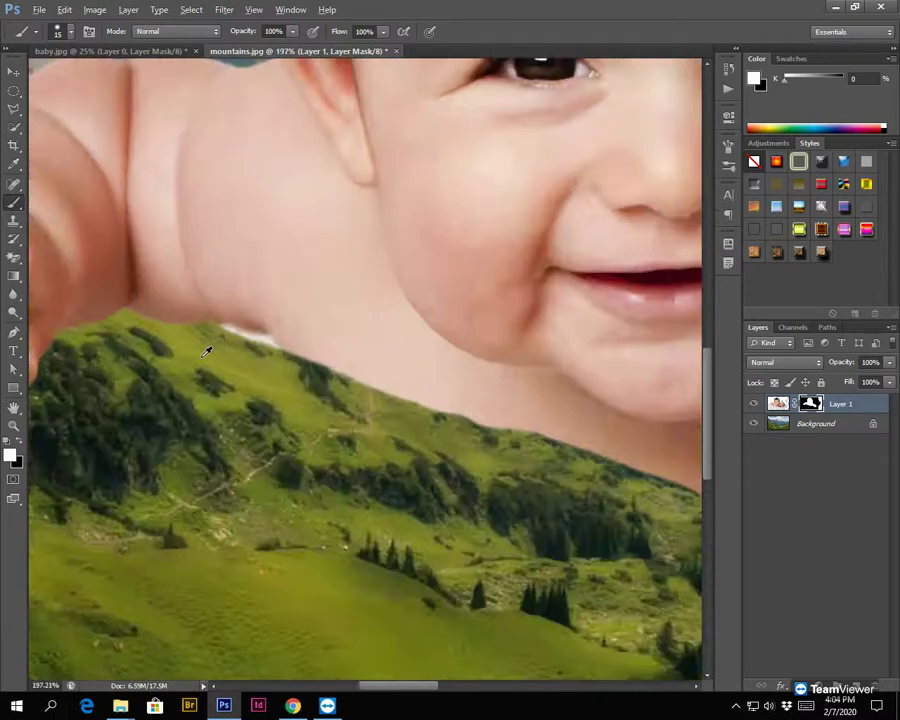
pyautogui.press('[')
pyautogui.press('[')
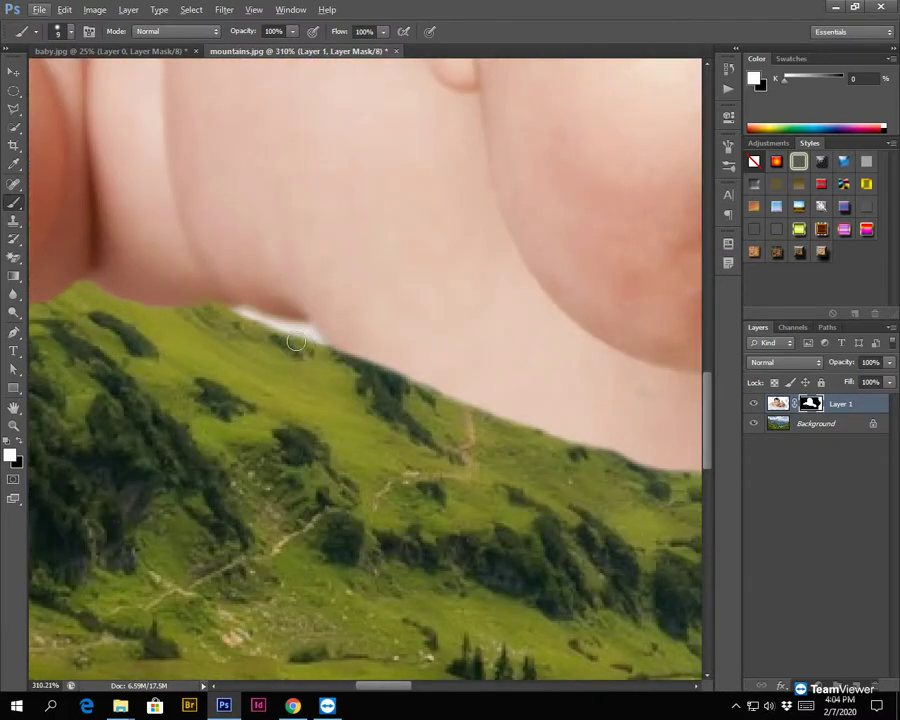
pyautogui.press('x')
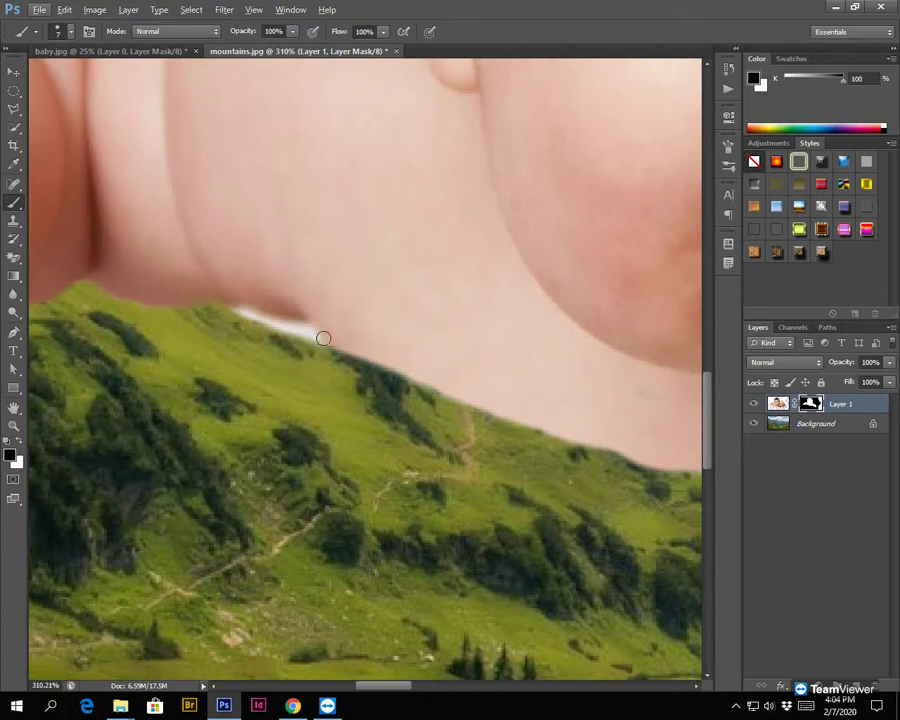
pyautogui.moveTo(315, 342)
pyautogui.mouseDown()
pyautogui.moveTo(282, 317)
pyautogui.moveTo(235, 316)
pyautogui.moveTo(278, 326)
pyautogui.mouseUp()
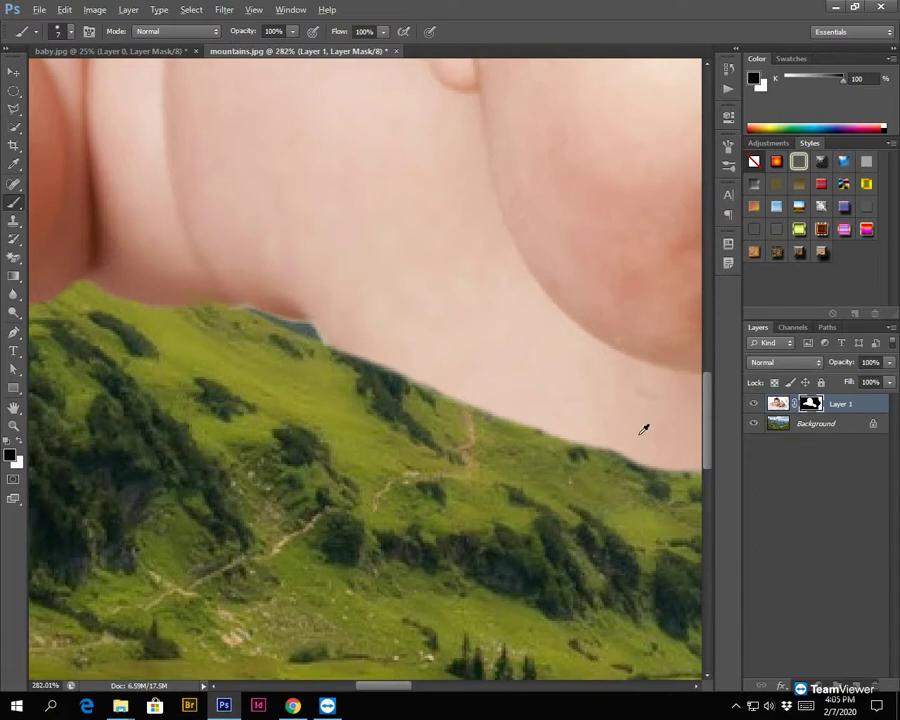
# Lower Layer 1's opacity to 33% so the mountain scenery shows through the baby.
pyautogui.scroll(-10, 642, 424)
pyautogui.scroll(-2, 594, 437)
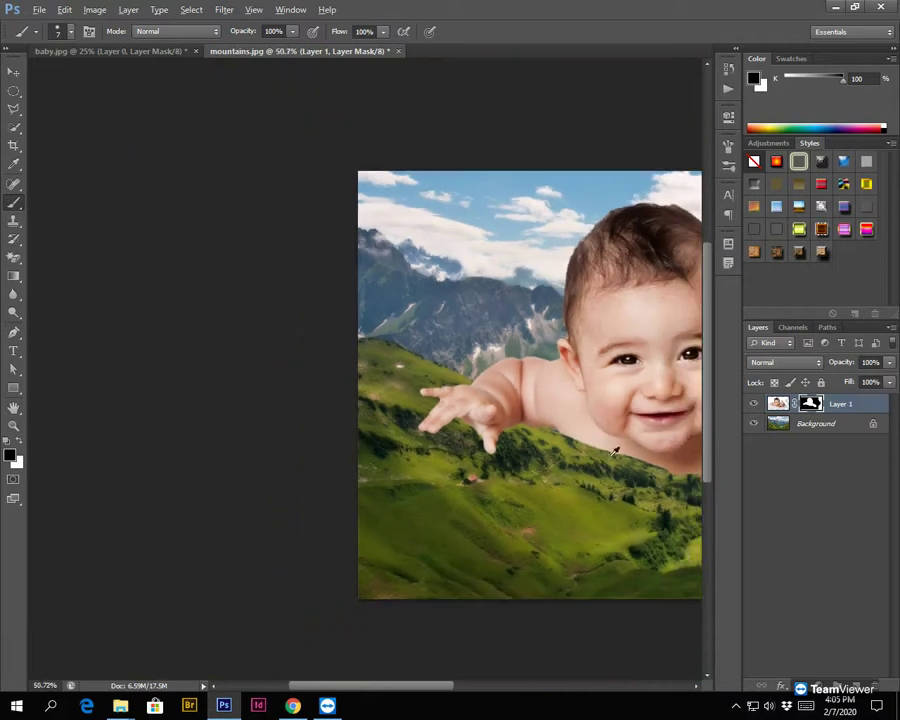
pyautogui.moveTo(655, 478); pyautogui.dragTo(398, 460)
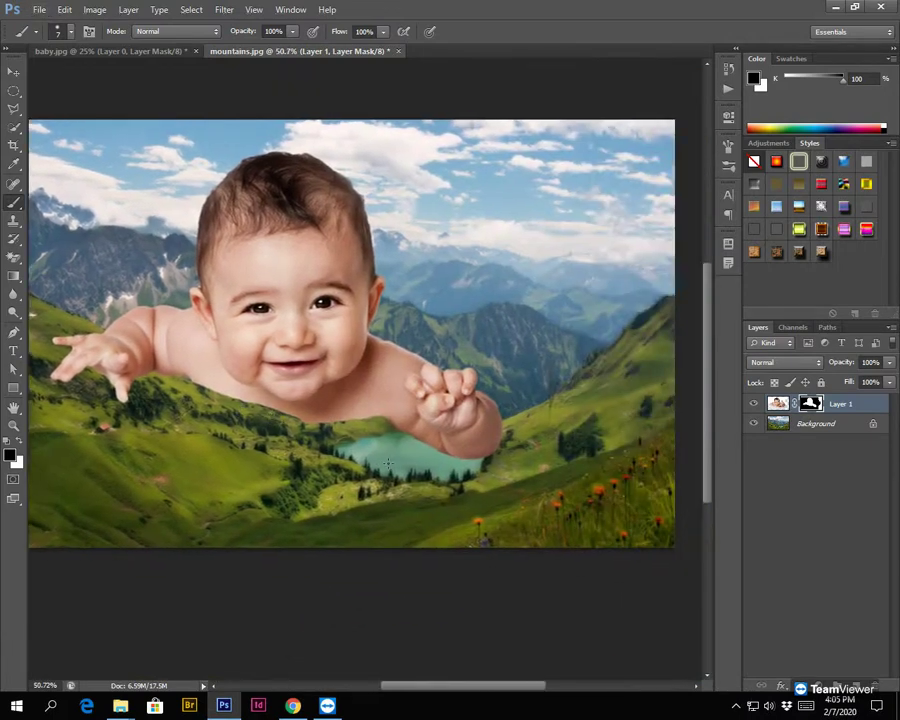
pyautogui.scroll(5, 290, 398)
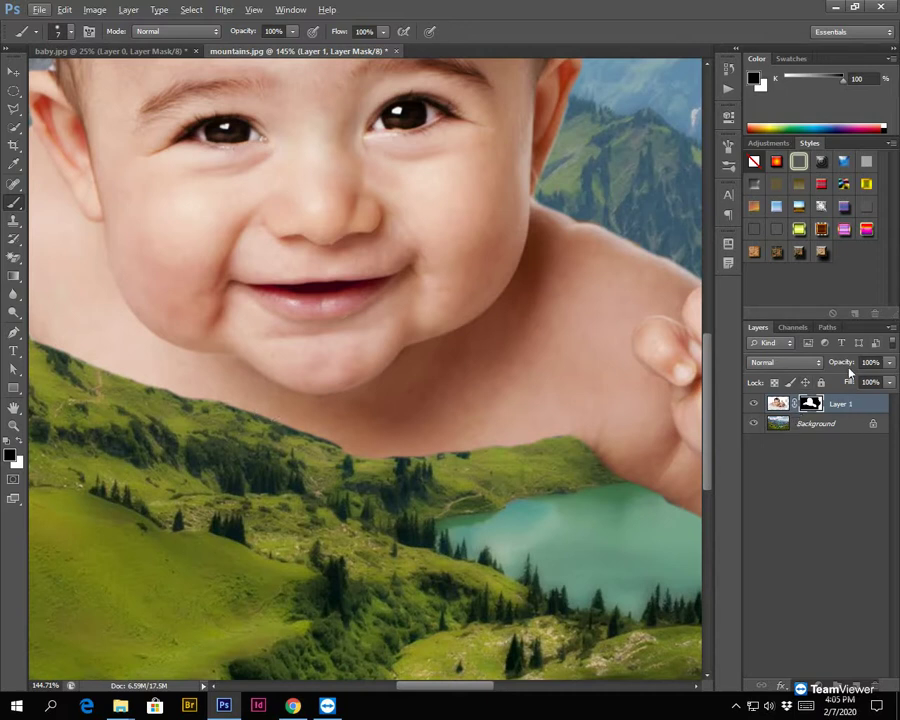
pyautogui.click(890, 363)
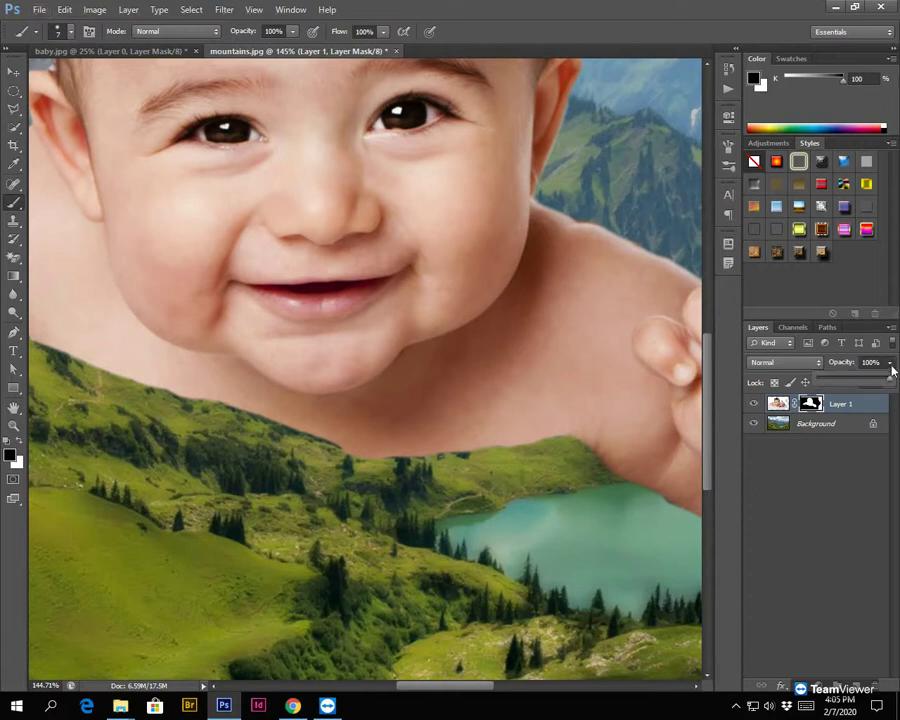
pyautogui.moveTo(888, 379); pyautogui.dragTo(843, 388)
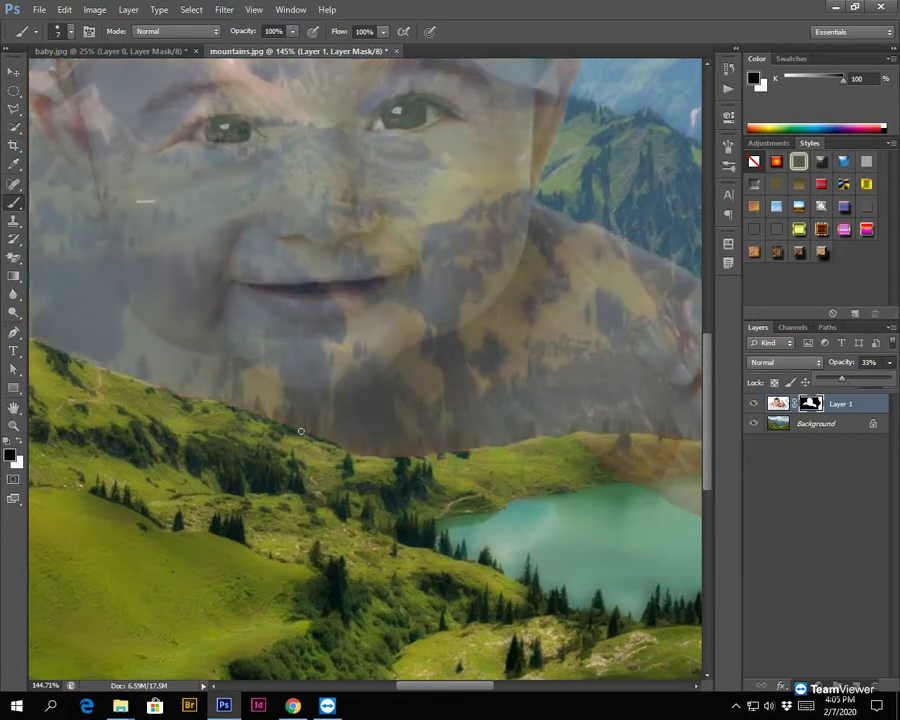
# Set the brush size to 3 px and paint the mask black over the treetops along the ridge to bring them in front of the chest.
pyautogui.scroll(3, 280, 420)
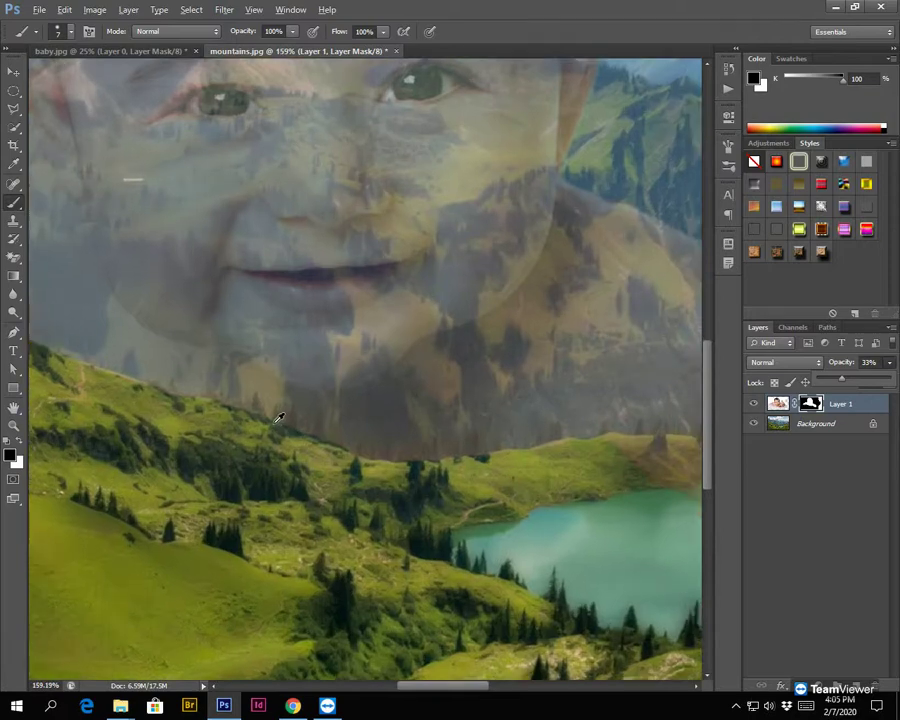
pyautogui.scroll(3, 278, 418)
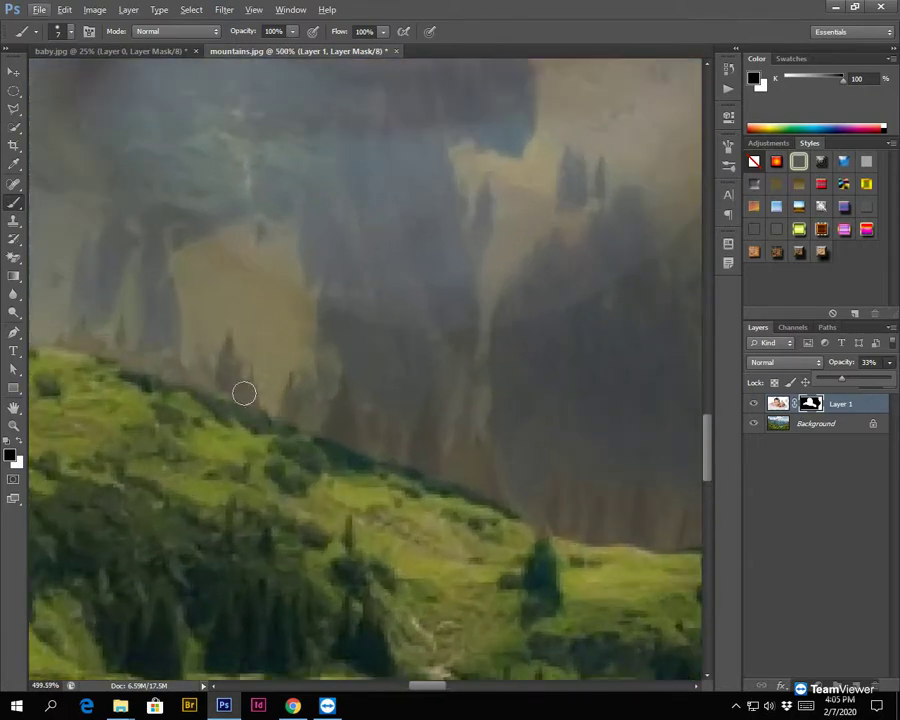
pyautogui.click(63, 31)
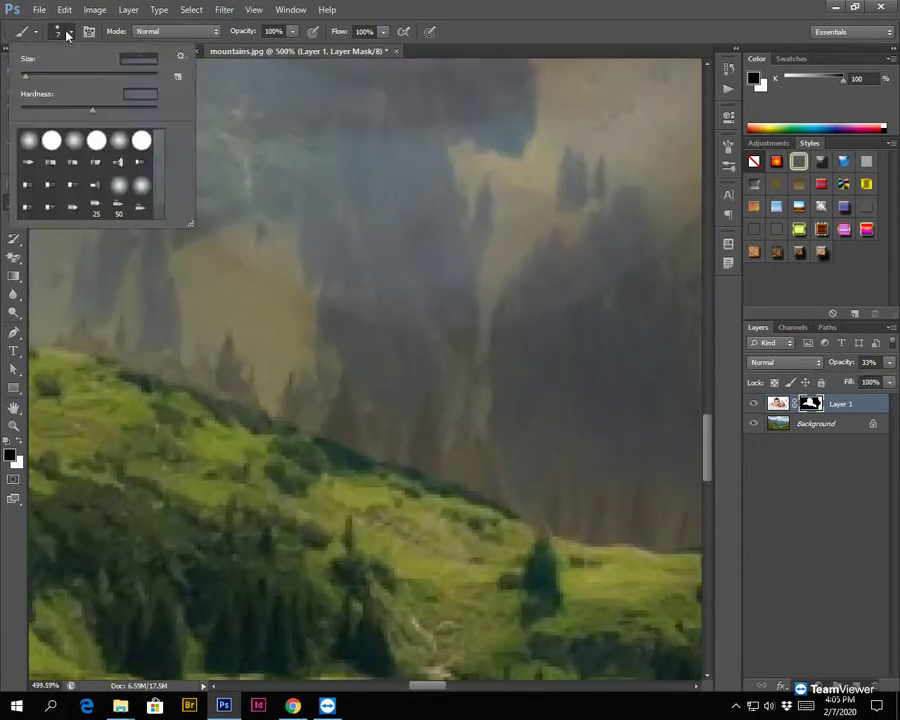
pyautogui.write('3')
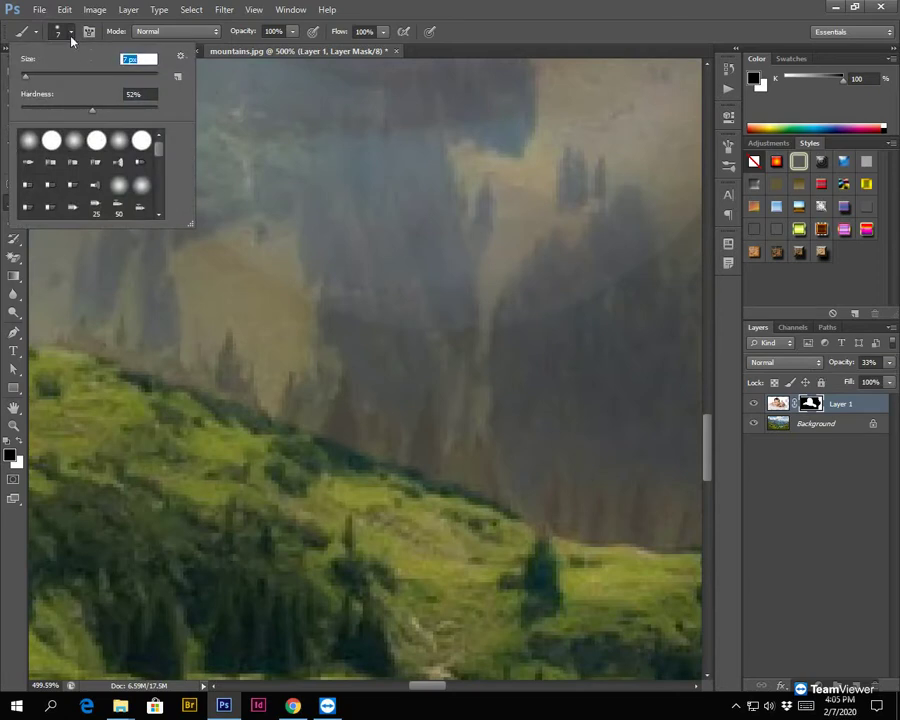
pyautogui.press('Return')
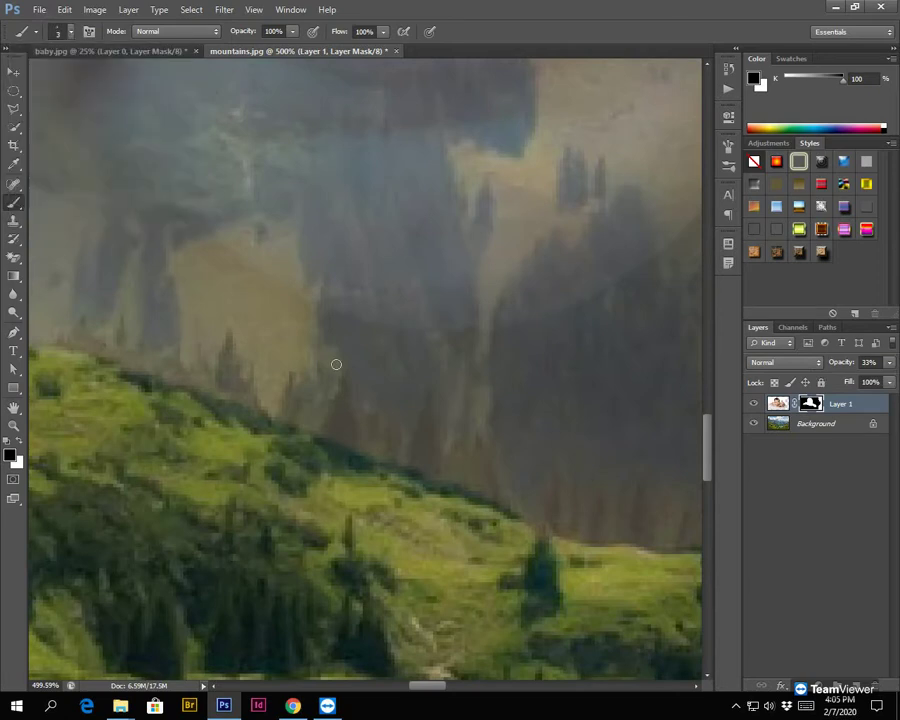
pyautogui.moveTo(315, 439)
pyautogui.mouseDown()
pyautogui.moveTo(345, 462)
pyautogui.moveTo(338, 411)
pyautogui.moveTo(312, 456)
pyautogui.moveTo(322, 465)
pyautogui.moveTo(332, 425)
pyautogui.moveTo(359, 432)
pyautogui.moveTo(355, 412)
pyautogui.moveTo(379, 431)
pyautogui.moveTo(392, 425)
pyautogui.moveTo(397, 468)
pyautogui.moveTo(384, 432)
pyautogui.moveTo(369, 438)
pyautogui.moveTo(364, 469)
pyautogui.moveTo(386, 473)
pyautogui.moveTo(413, 444)
pyautogui.moveTo(430, 397)
pyautogui.moveTo(451, 455)
pyautogui.moveTo(488, 424)
pyautogui.mouseUp()
pyautogui.moveTo(506, 474)
pyautogui.mouseDown()
pyautogui.moveTo(526, 533)
pyautogui.moveTo(505, 477)
pyautogui.moveTo(497, 480)
pyautogui.moveTo(503, 525)
pyautogui.moveTo(484, 438)
pyautogui.moveTo(494, 459)
pyautogui.moveTo(485, 444)
pyautogui.moveTo(454, 457)
pyautogui.moveTo(427, 419)
pyautogui.moveTo(407, 482)
pyautogui.moveTo(412, 445)
pyautogui.moveTo(435, 445)
pyautogui.moveTo(427, 437)
pyautogui.moveTo(433, 454)
pyautogui.moveTo(448, 455)
pyautogui.moveTo(454, 486)
pyautogui.moveTo(481, 455)
pyautogui.moveTo(503, 506)
pyautogui.moveTo(490, 447)
pyautogui.moveTo(479, 489)
pyautogui.mouseUp()
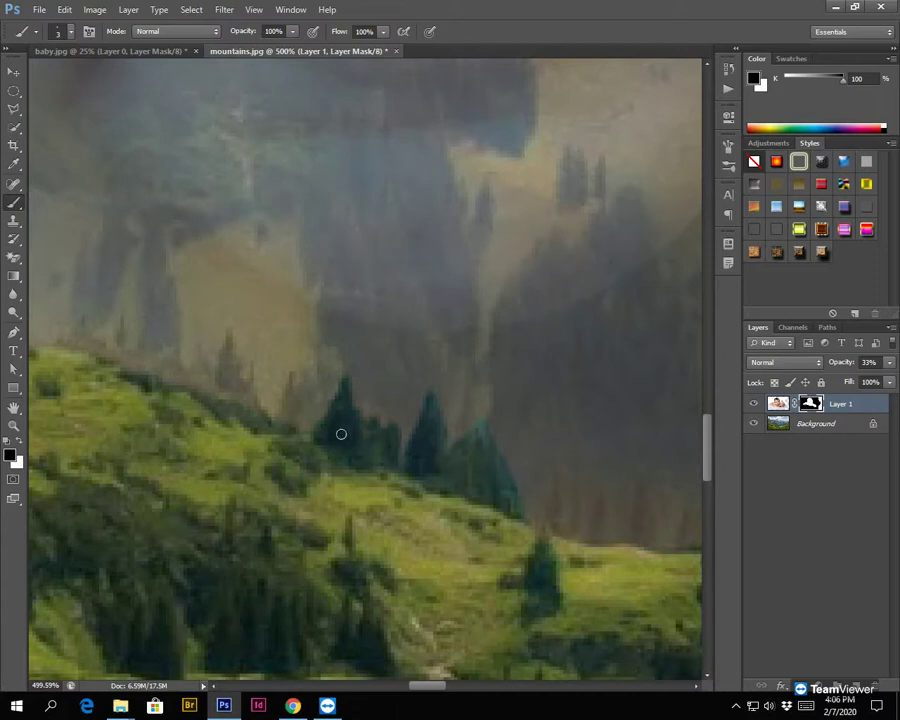
pyautogui.moveTo(333, 397)
pyautogui.mouseDown()
pyautogui.moveTo(295, 378)
pyautogui.moveTo(276, 432)
pyautogui.moveTo(294, 390)
pyautogui.moveTo(294, 423)
pyautogui.moveTo(306, 401)
pyautogui.moveTo(298, 406)
pyautogui.moveTo(302, 429)
pyautogui.moveTo(320, 394)
pyautogui.moveTo(334, 409)
pyautogui.moveTo(308, 441)
pyautogui.moveTo(312, 413)
pyautogui.moveTo(267, 429)
pyautogui.moveTo(228, 332)
pyautogui.moveTo(212, 351)
pyautogui.moveTo(220, 399)
pyautogui.moveTo(211, 414)
pyautogui.moveTo(236, 384)
pyautogui.mouseUp()
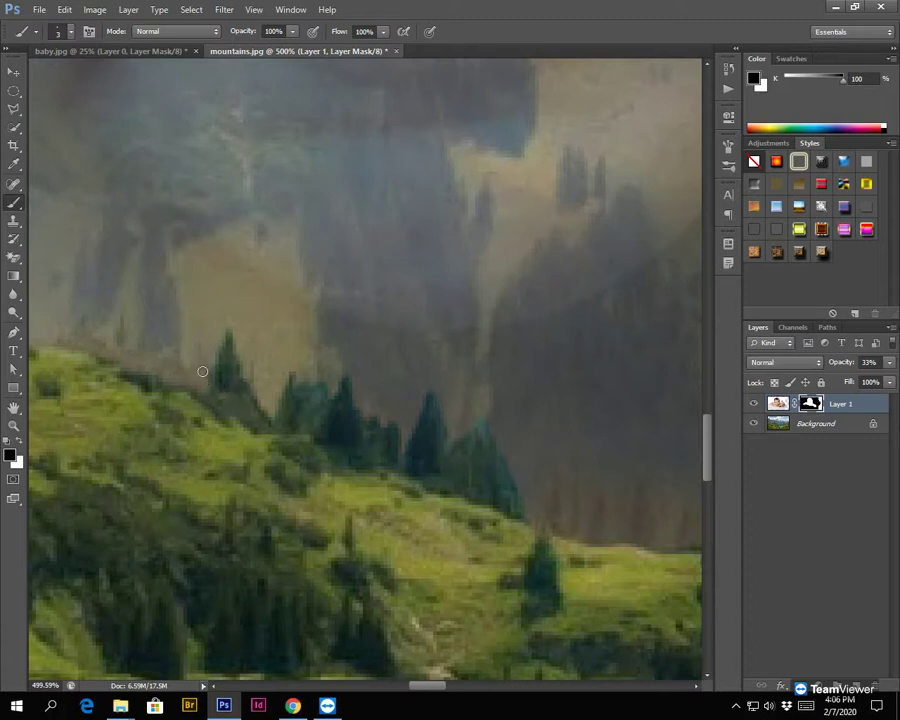
pyautogui.moveTo(190, 361)
pyautogui.mouseDown()
pyautogui.moveTo(185, 376)
pyautogui.moveTo(204, 365)
pyautogui.mouseUp()
pyautogui.moveTo(125, 336)
pyautogui.mouseDown()
pyautogui.moveTo(117, 336)
pyautogui.moveTo(122, 352)
pyautogui.moveTo(135, 358)
pyautogui.moveTo(149, 344)
pyautogui.moveTo(151, 362)
pyautogui.moveTo(165, 359)
pyautogui.moveTo(145, 376)
pyautogui.moveTo(175, 372)
pyautogui.moveTo(163, 382)
pyautogui.mouseUp()
# Restore Layer 1's opacity to 100% and review the whole composite.
pyautogui.scroll(-1, 661, 494)
pyautogui.scroll(-20, 661, 494)
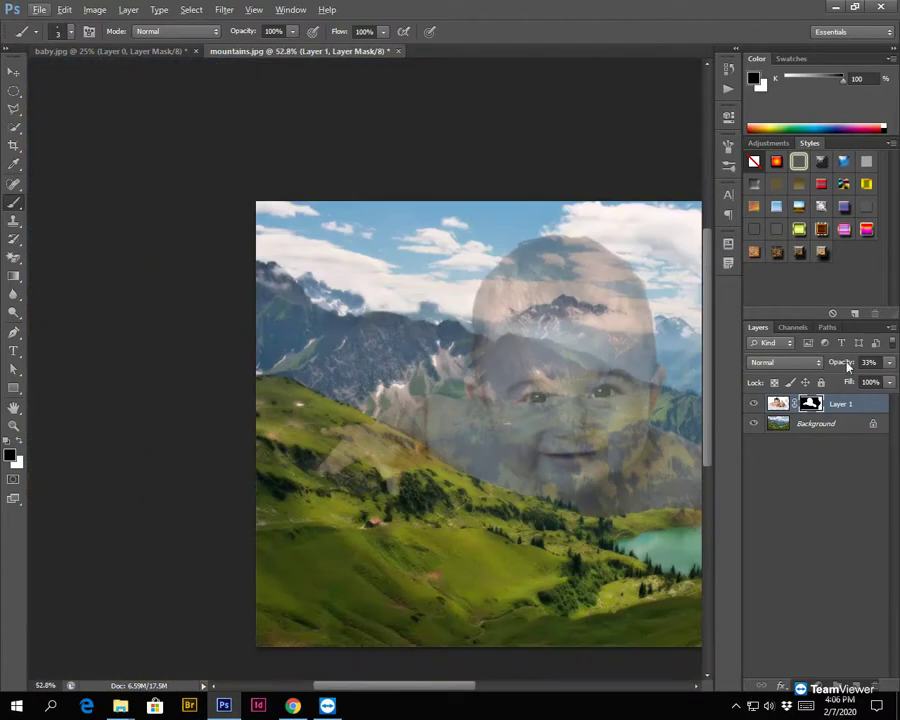
pyautogui.click(866, 364)
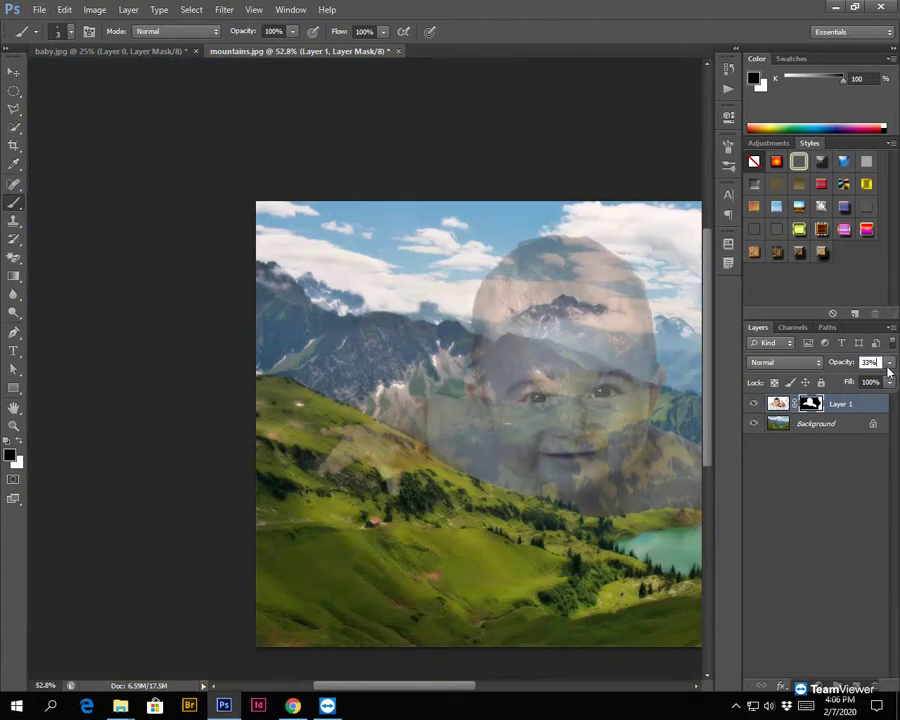
pyautogui.write('0')
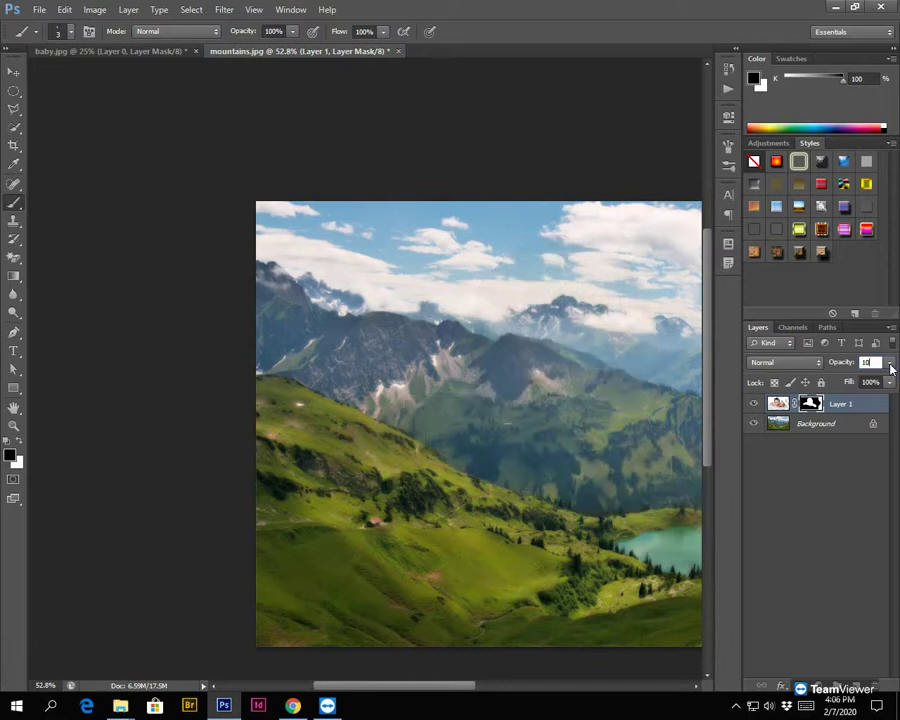
pyautogui.write('0')
pyautogui.press('Return')
pyautogui.moveTo(468, 688); pyautogui.dragTo(532, 687)
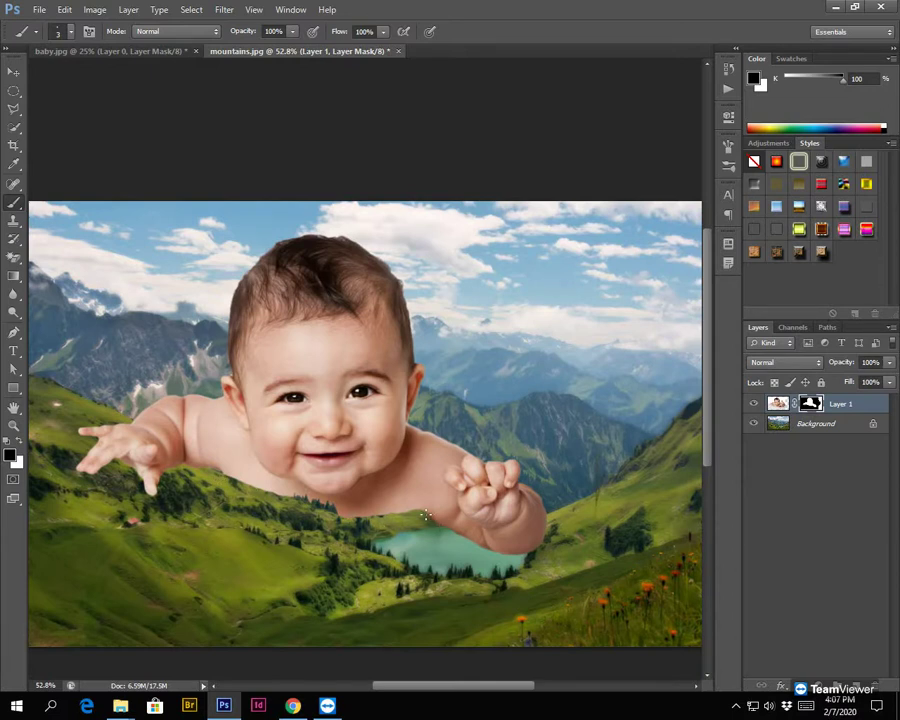
pyautogui.scroll(-3, 428, 511)
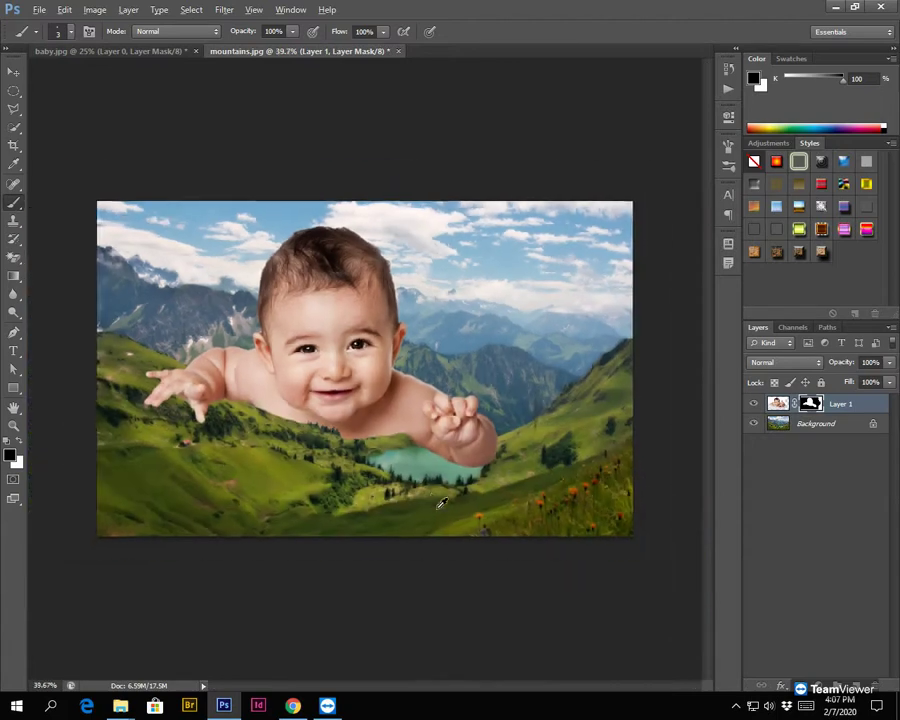